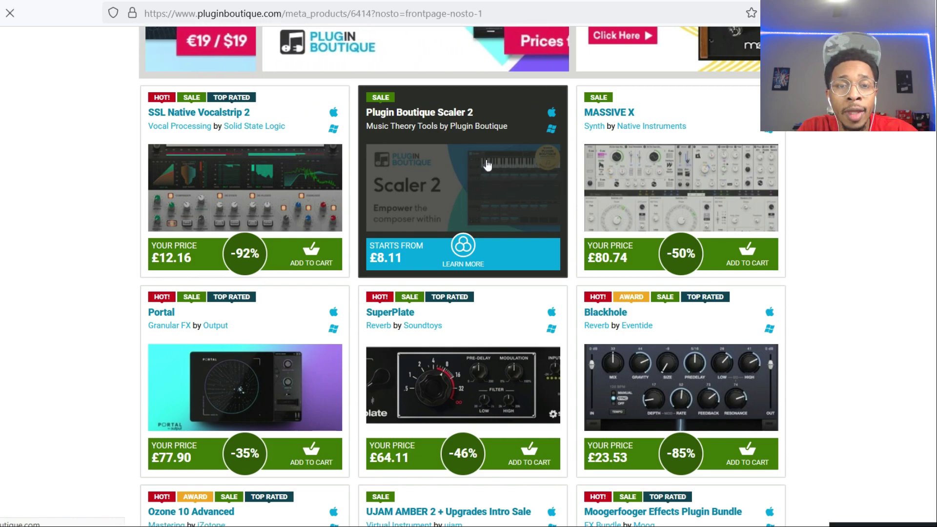
Open the Scaler 2 product page from its Plugin Boutique tile
click(487, 165)
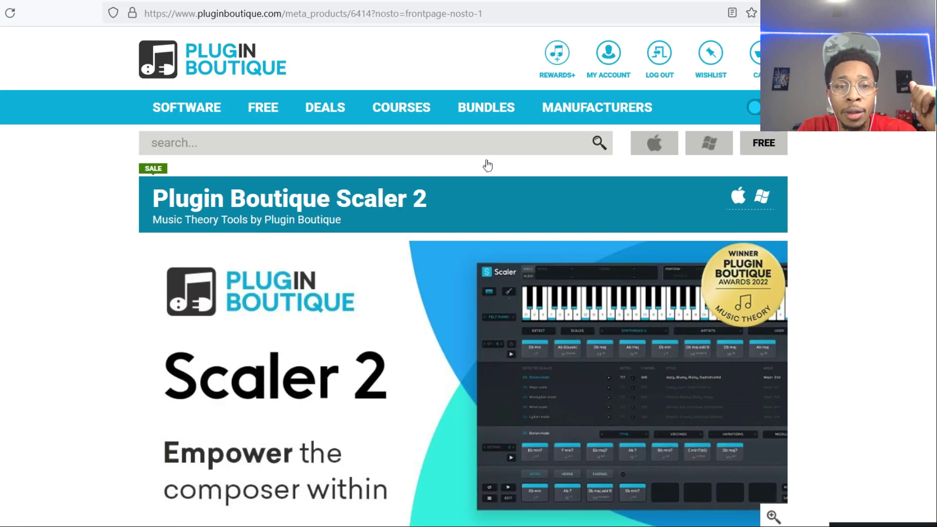
scroll(487, 165, down, 2)
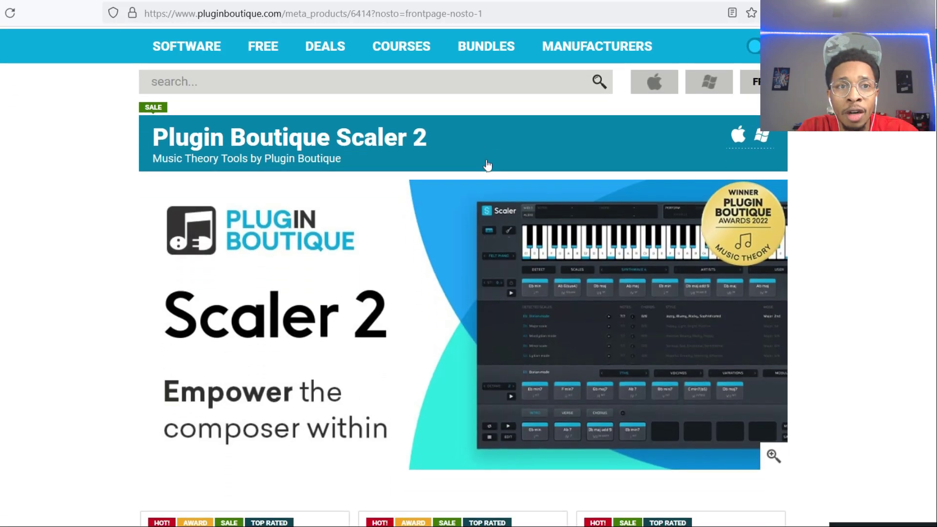
scroll(487, 165, up, 1)
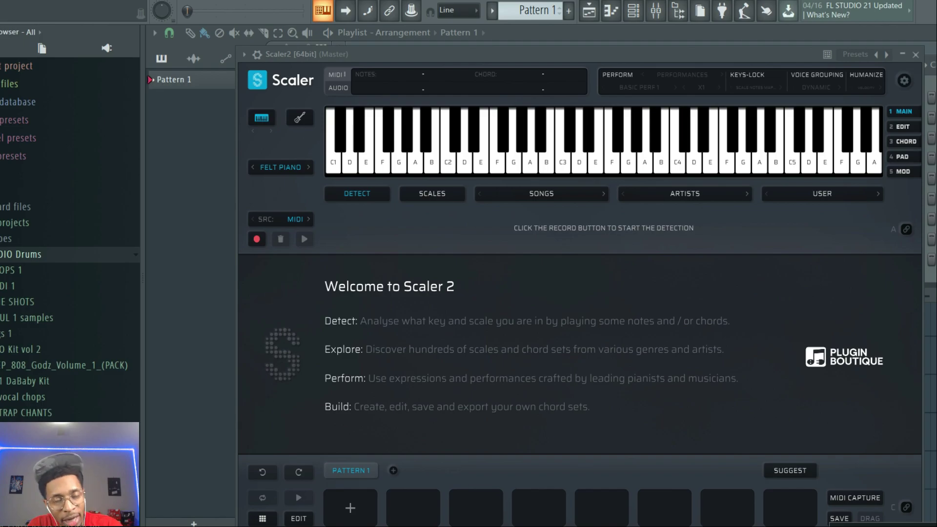
Browse the song genre chord presets, then look at the artist presets list and close it
click(523, 193)
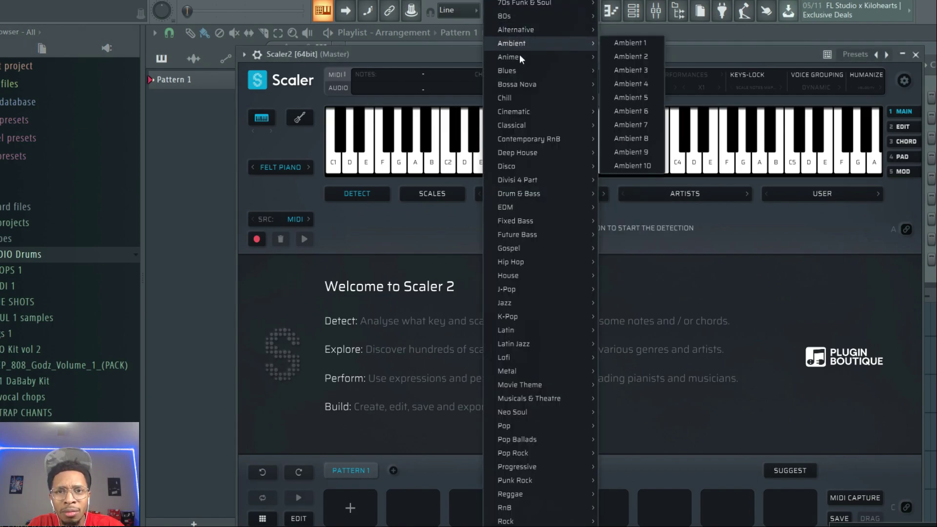
mouse_move(528, 139)
scroll(534, 485, down, 3)
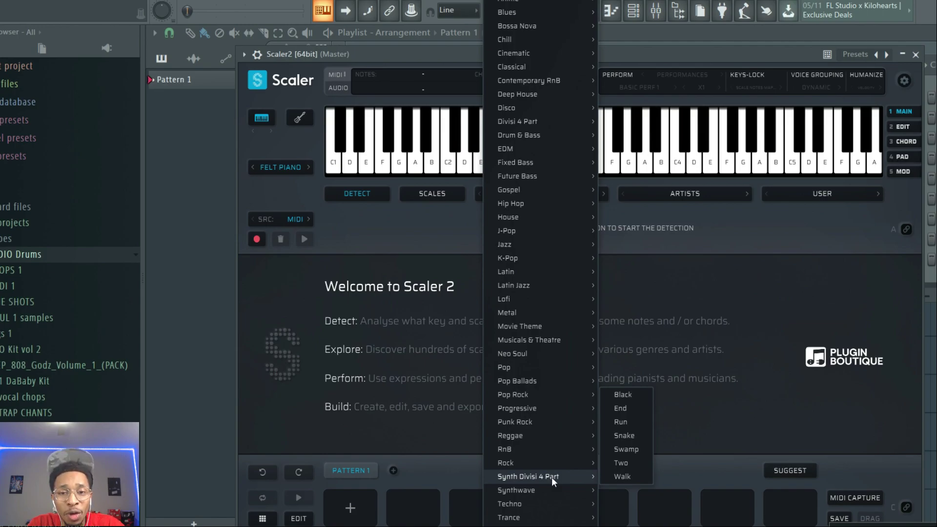
mouse_move(507, 289)
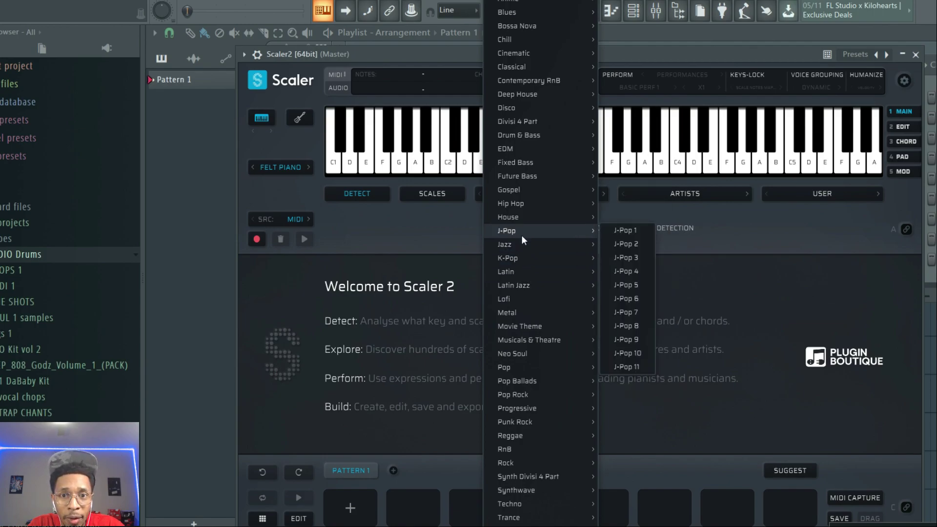
mouse_move(508, 258)
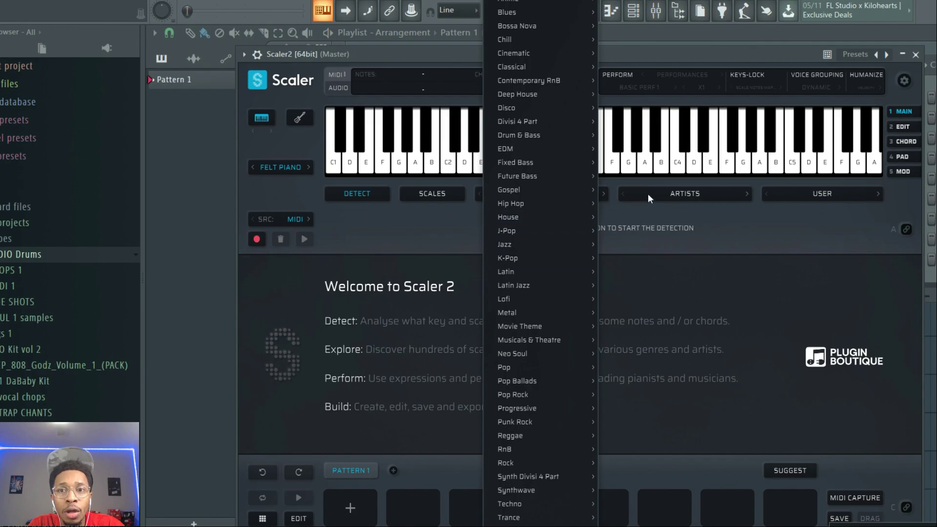
click(648, 193)
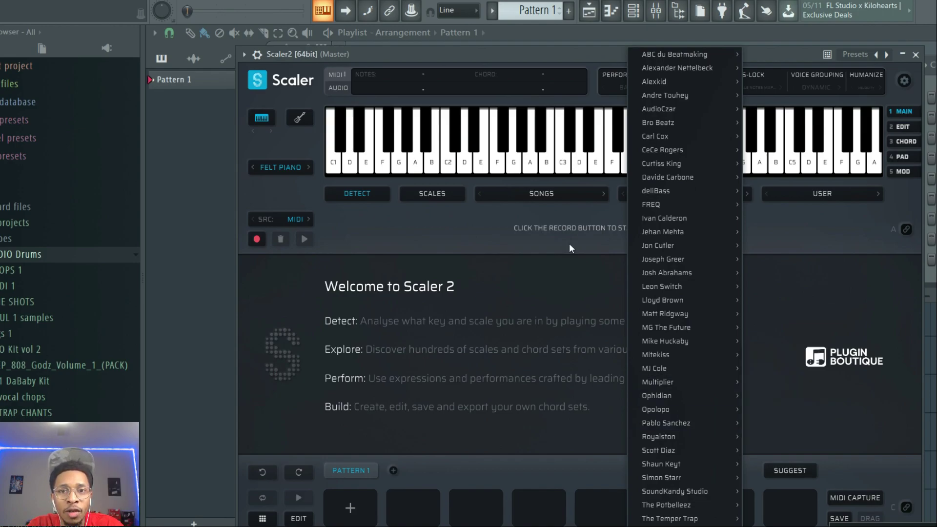
click(545, 194)
Load the Ambient 1 song preset and audition a couple of keyboard notes
click(545, 196)
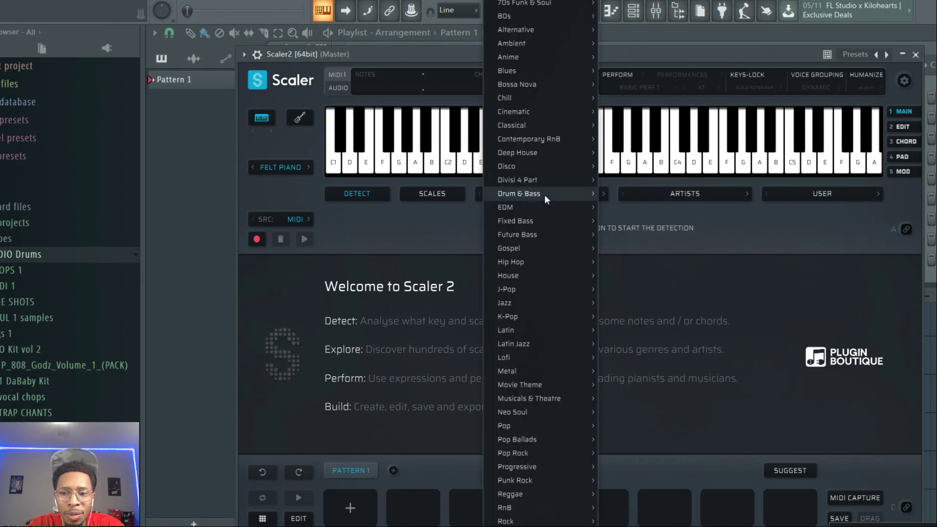
mouse_move(542, 44)
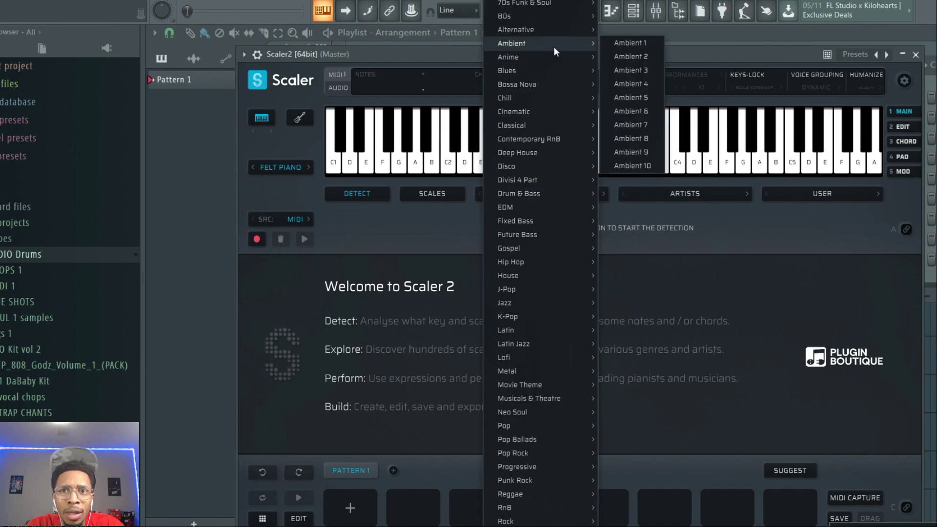
click(618, 44)
click(661, 154)
click(804, 135)
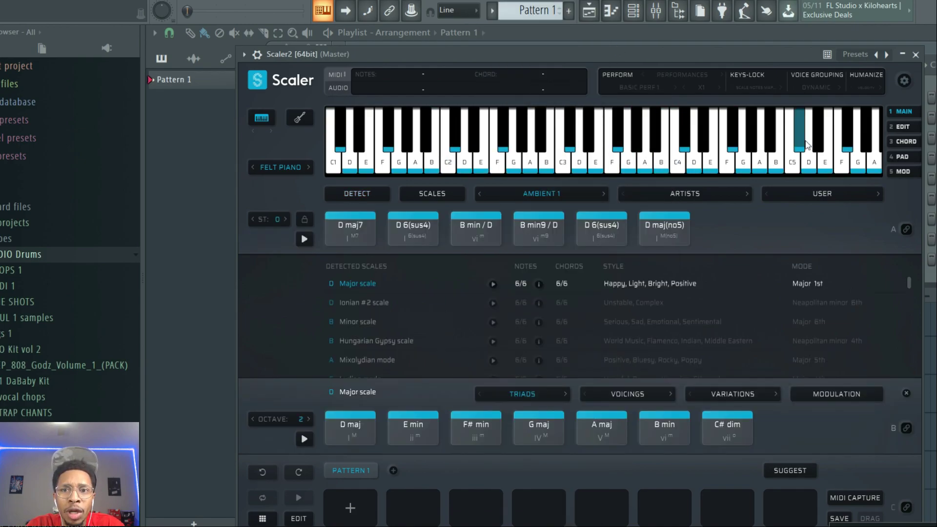
Set humanize to Both and the performance style to Strumming
click(866, 73)
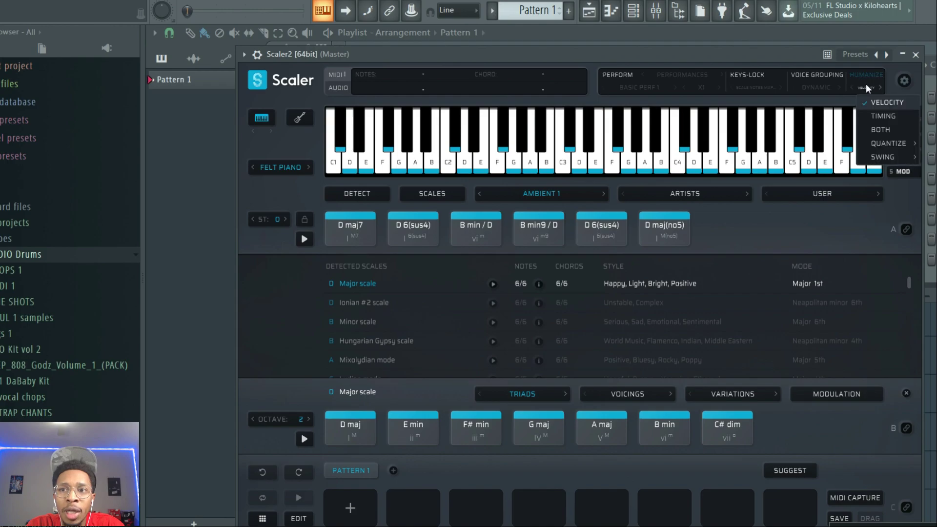
click(878, 128)
click(670, 74)
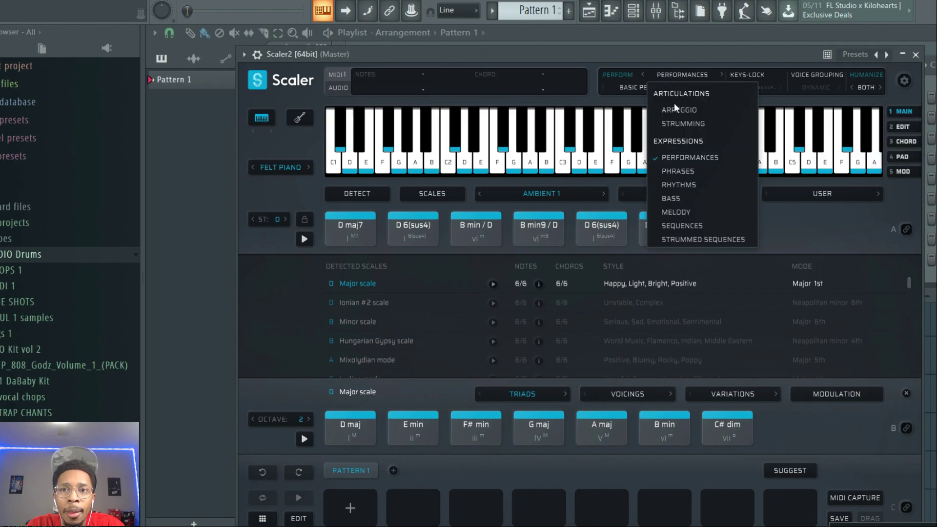
click(674, 121)
Strum the Ambient 1 chords: D maj7, D 6(sus4), B min/D, B min9/D, D maj(no5)
click(352, 229)
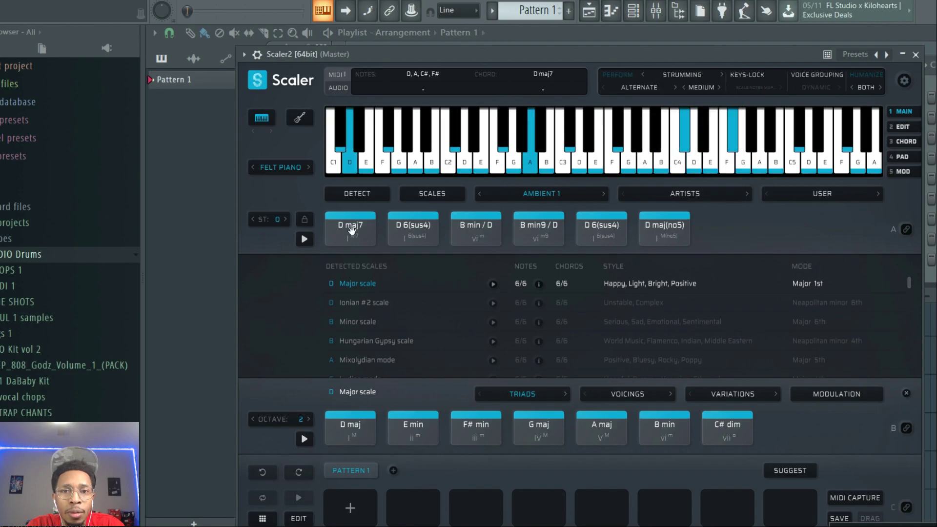
click(414, 233)
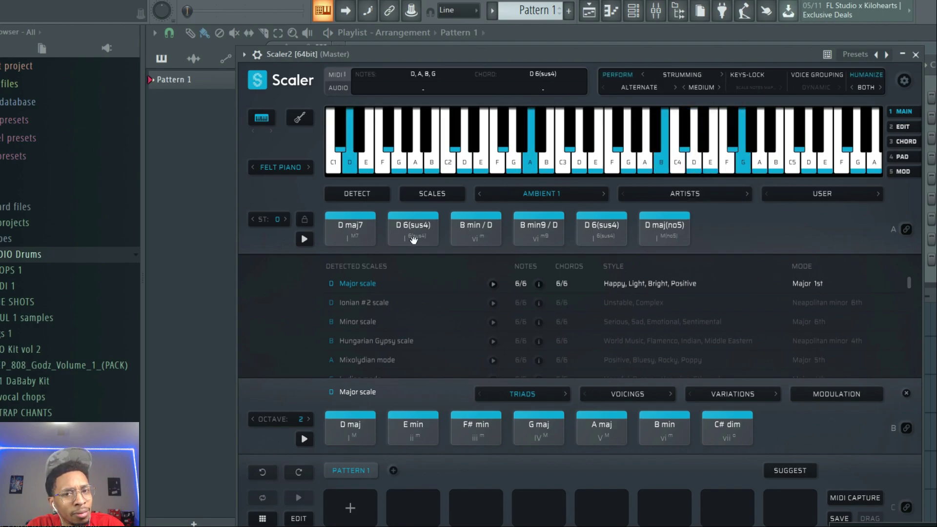
click(475, 229)
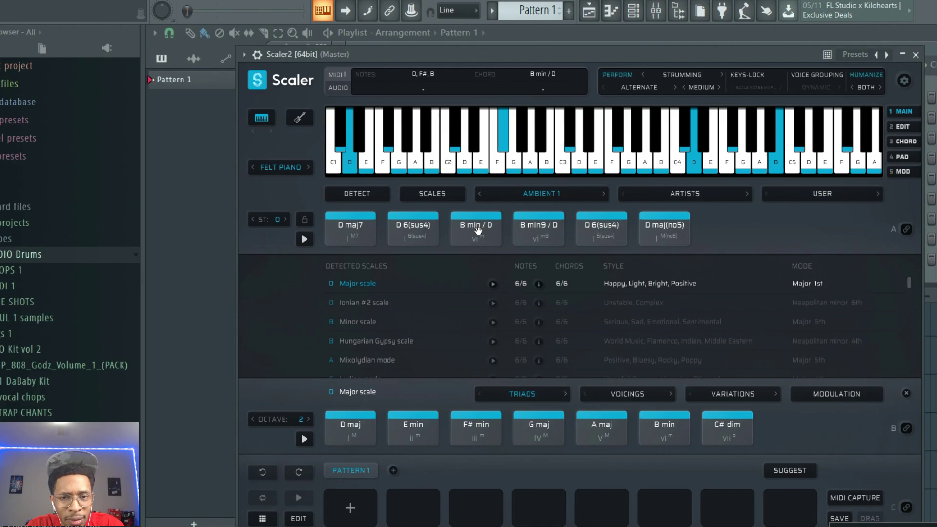
click(534, 226)
click(600, 226)
click(664, 226)
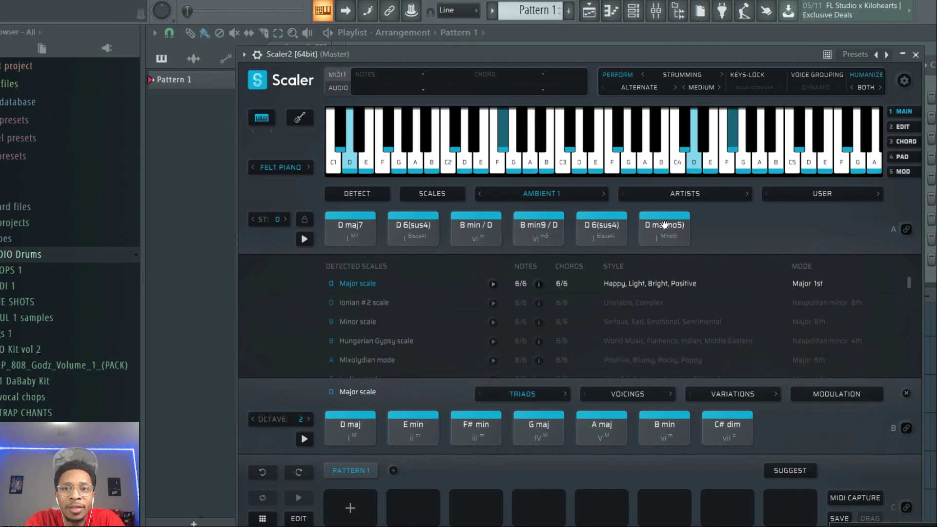
Load Ambient 2 and play E maj(no5) 9, F# min7/E, E maj(no5) and E maj7
click(603, 194)
click(350, 228)
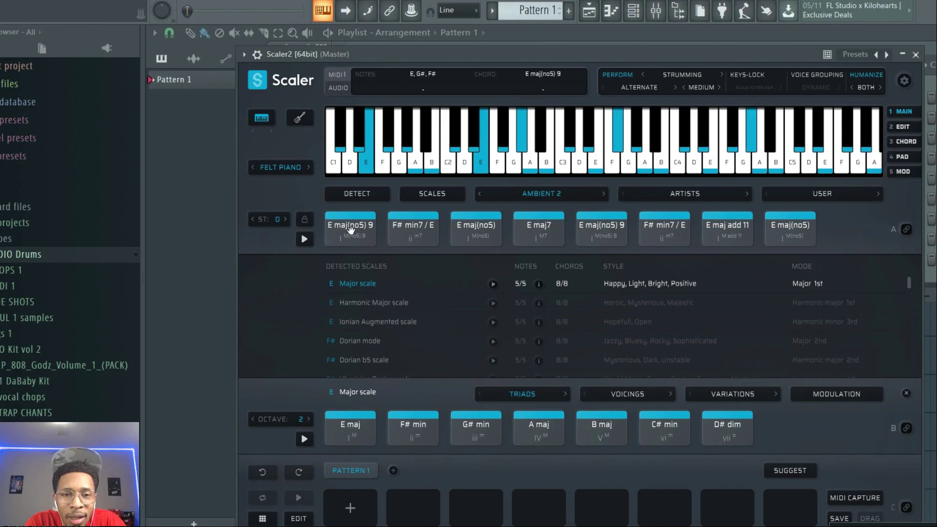
click(425, 241)
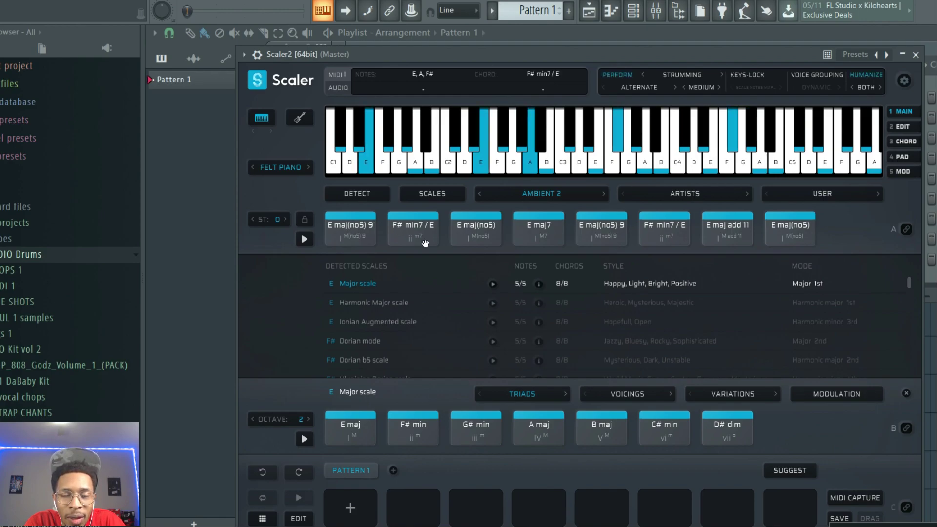
click(477, 234)
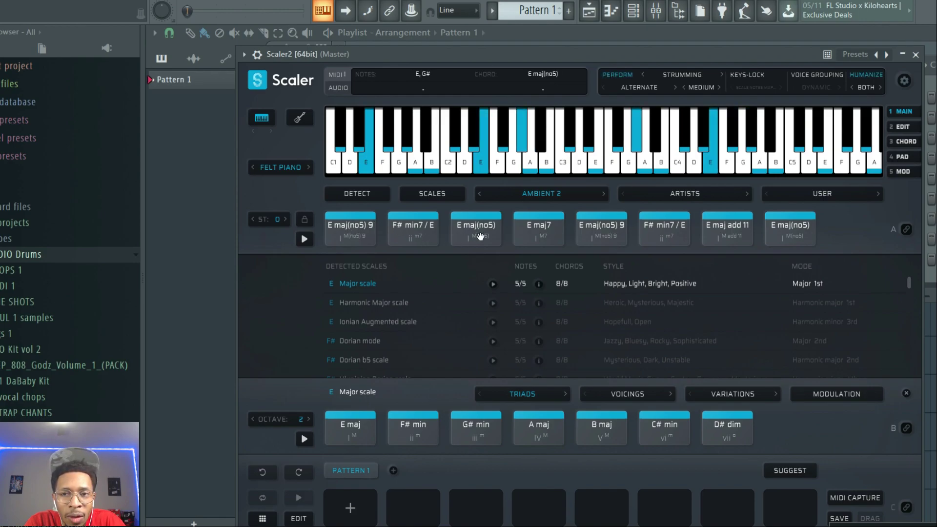
click(534, 231)
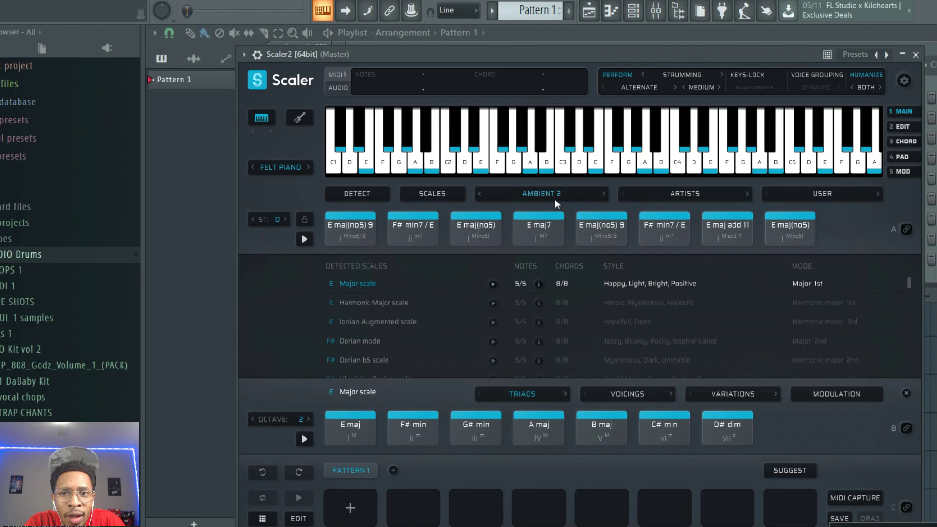
Return to Ambient 1 and replay its chords, including D maj7, B min9/D and D maj(no5)
click(479, 192)
click(359, 236)
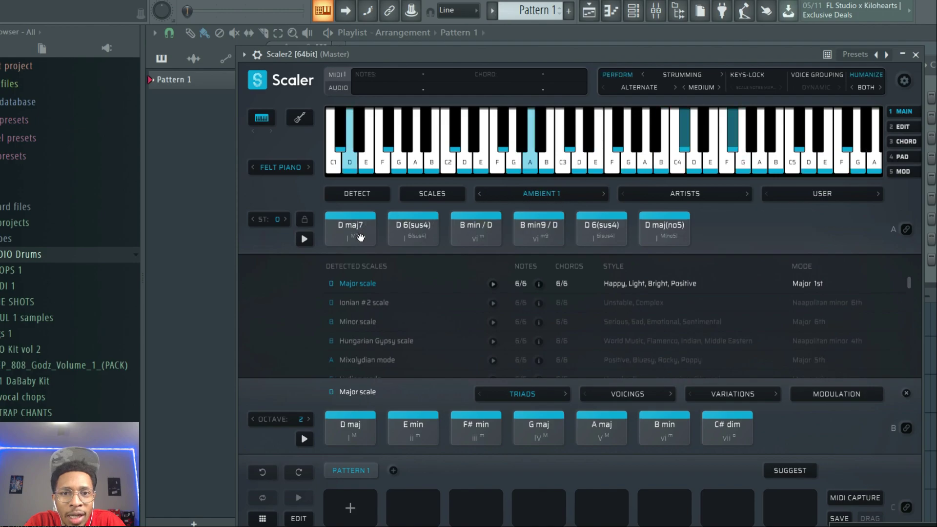
click(464, 233)
click(539, 230)
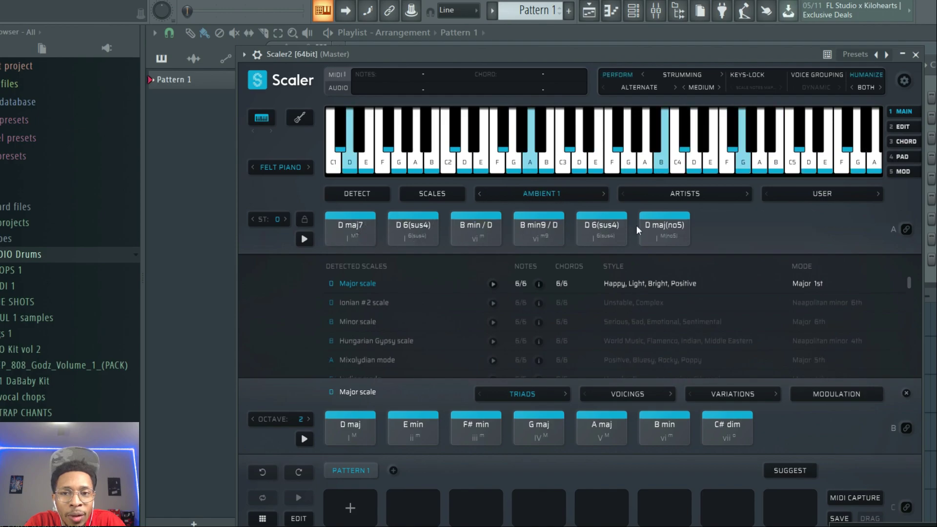
click(639, 231)
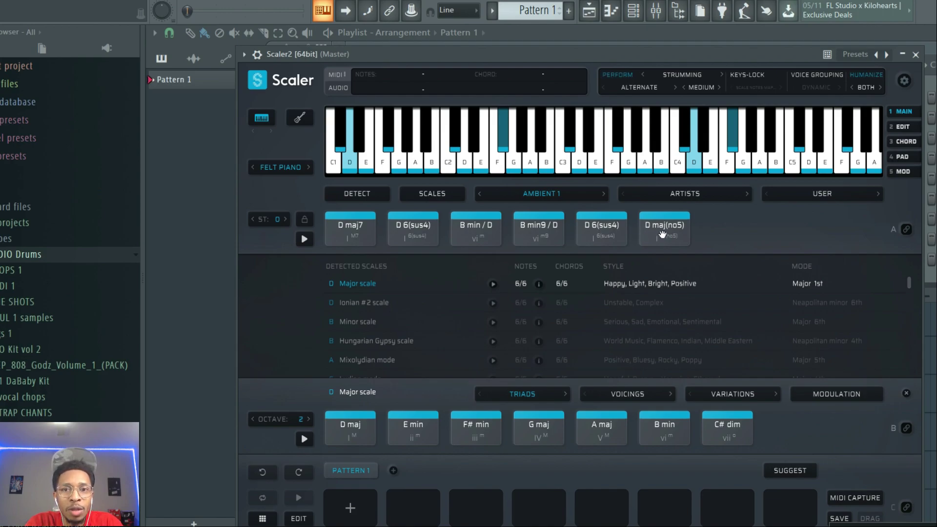
click(345, 234)
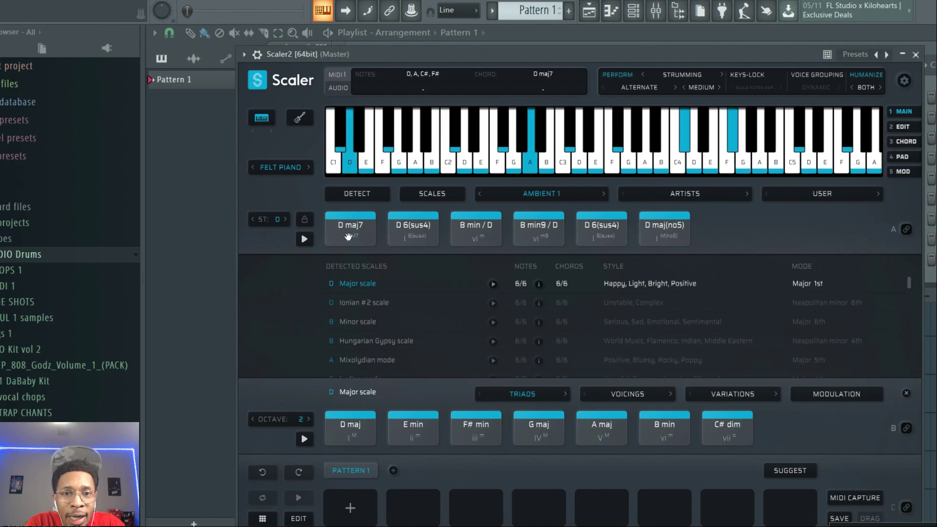
click(412, 230)
click(514, 229)
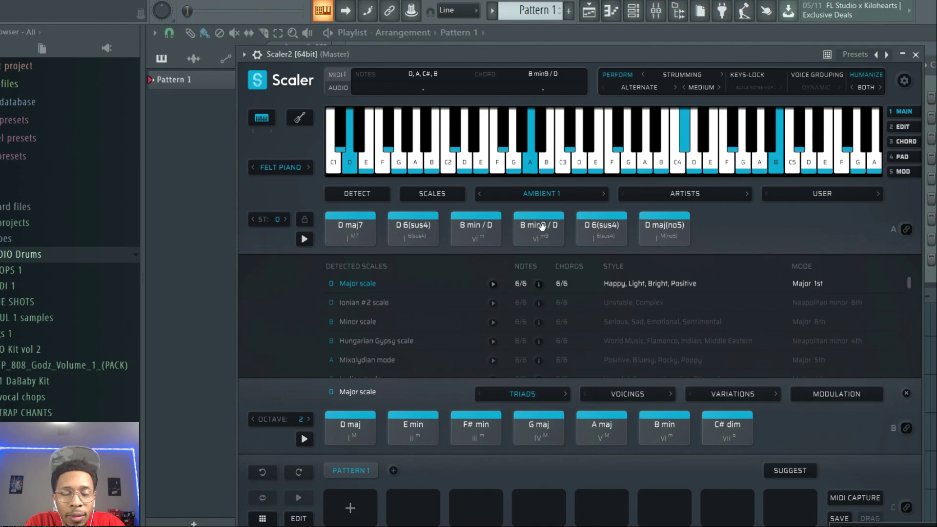
Switch back to Ambient 2 and replay its four E-based chords
click(604, 194)
click(363, 240)
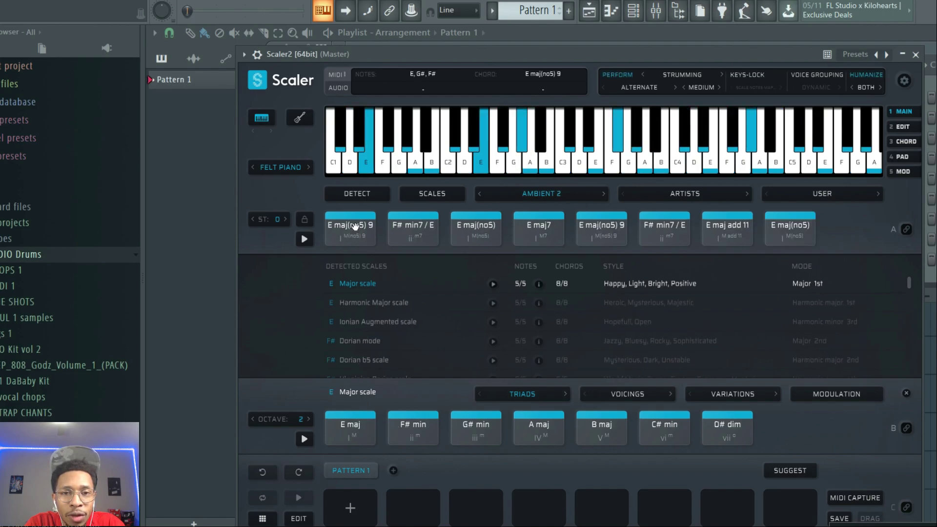
click(406, 227)
click(462, 229)
click(549, 226)
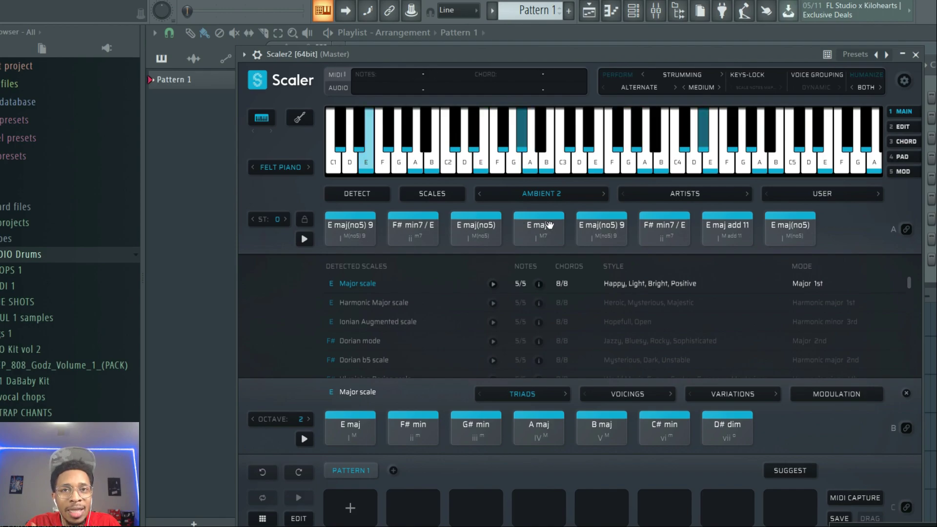
Load Ambient 3 and play F sus2/G, A min7/C, D 7(no3)/A and D min7
click(603, 194)
click(338, 233)
click(338, 233)
click(414, 229)
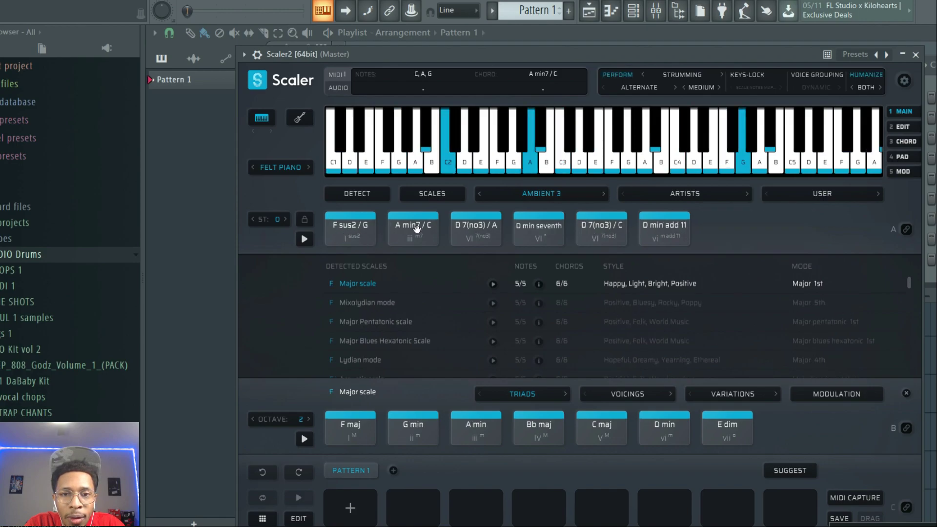
click(483, 225)
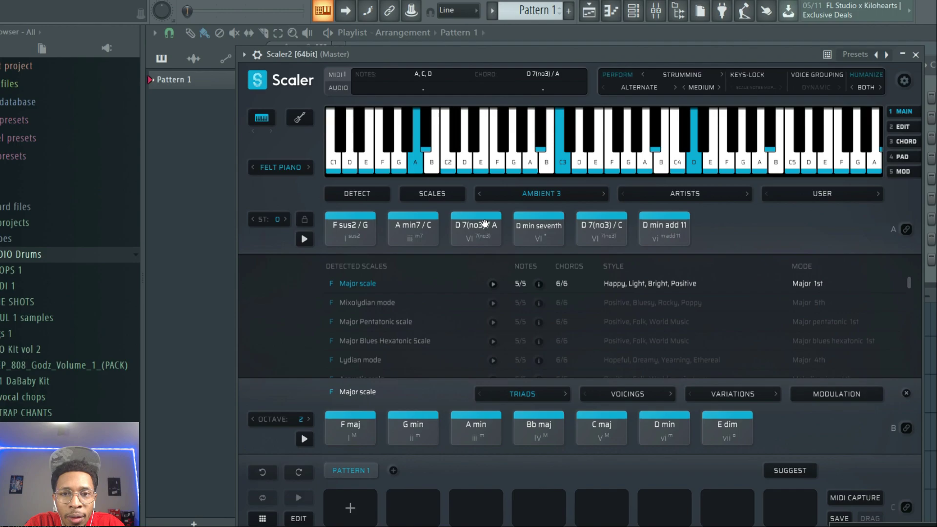
click(539, 227)
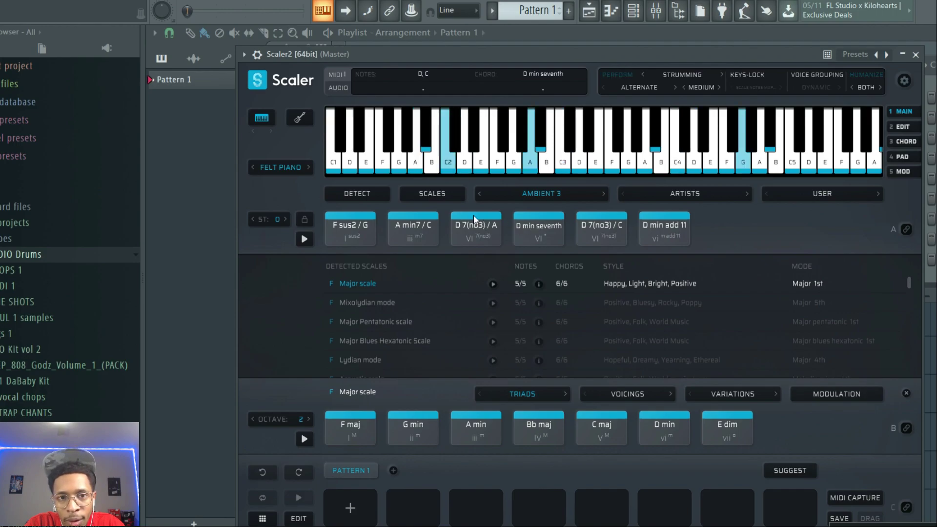
Play F sus2/G, A min7/C, D 7(no3)/C and D min add 11 in turn
click(340, 232)
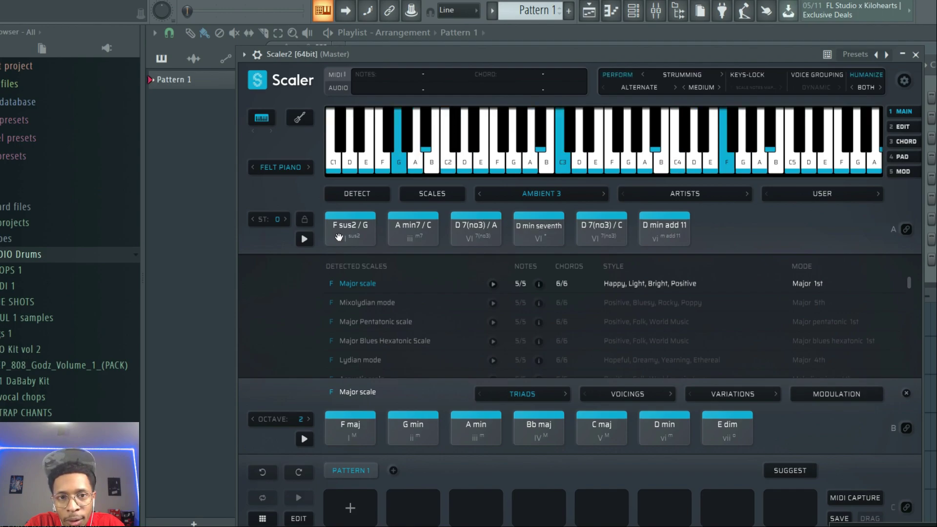
click(411, 235)
click(605, 235)
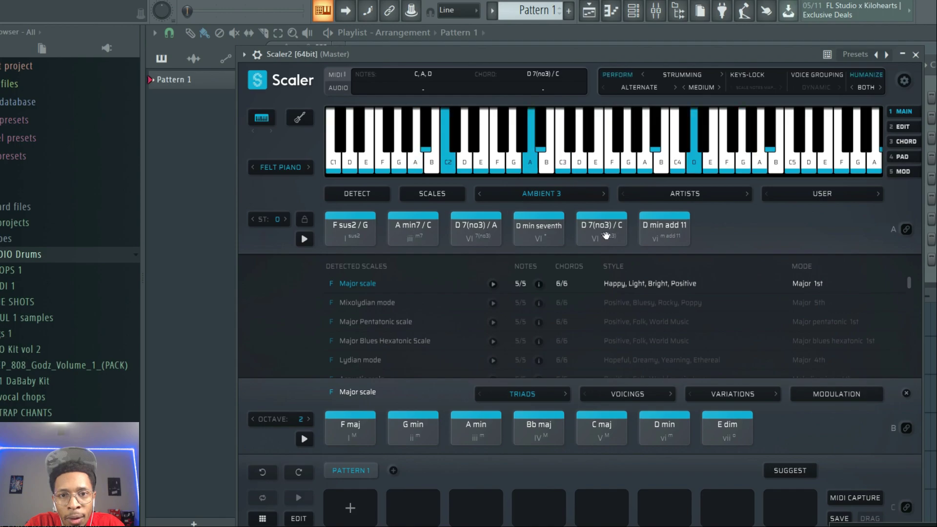
click(655, 229)
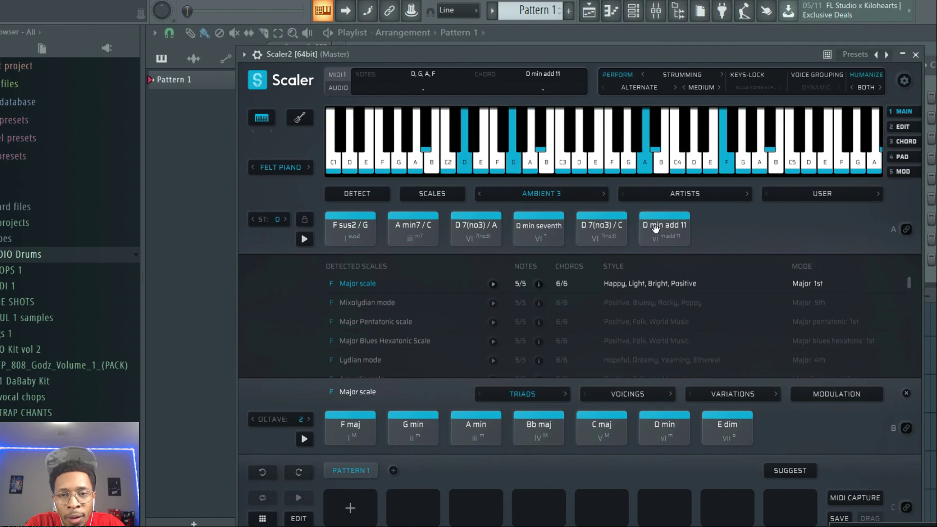
Load Anime 1 and play A min7, G maj7/D and D 7 b9
click(582, 191)
mouse_move(508, 57)
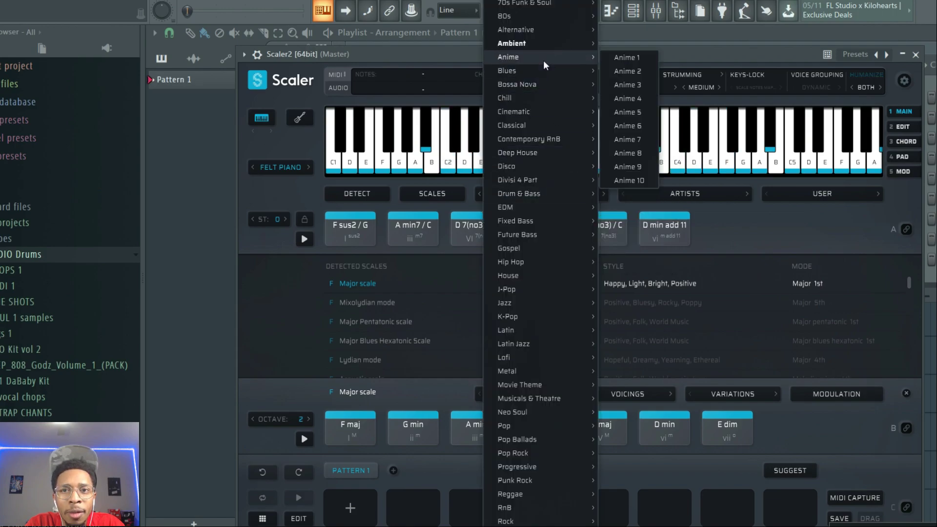
click(620, 57)
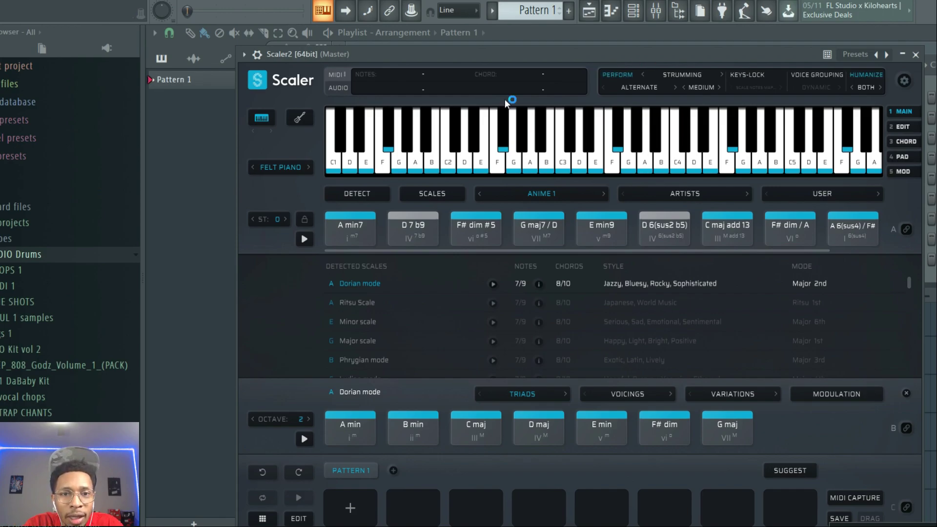
click(358, 230)
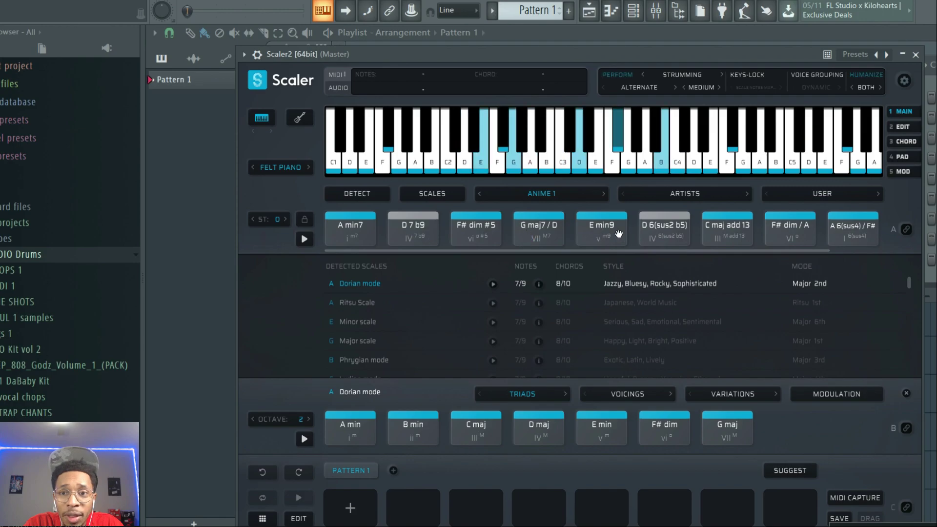
scroll(631, 253, down, 2)
scroll(632, 253, up, 2)
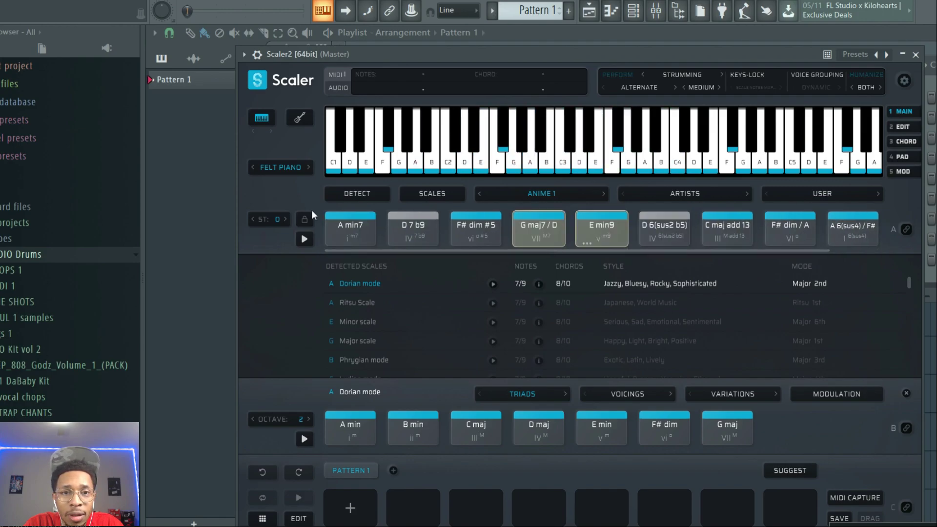
click(373, 226)
click(539, 226)
click(539, 225)
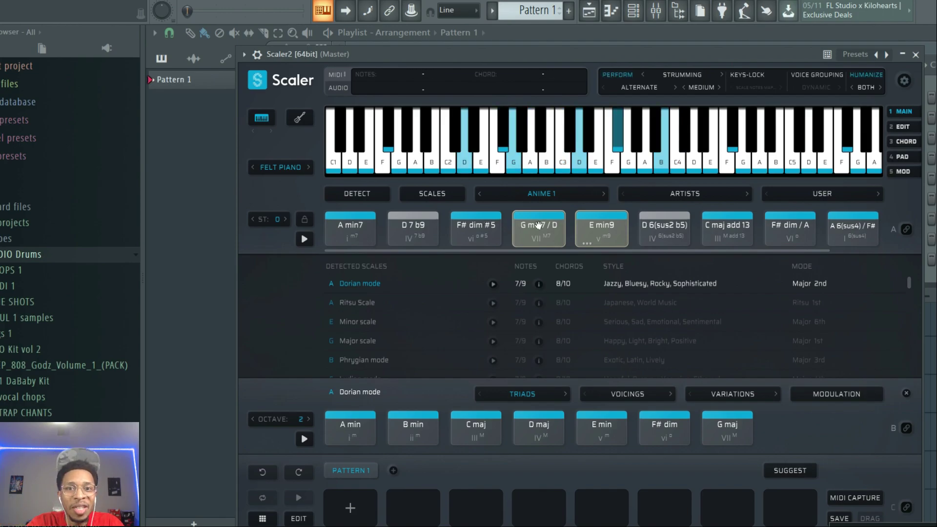
click(414, 226)
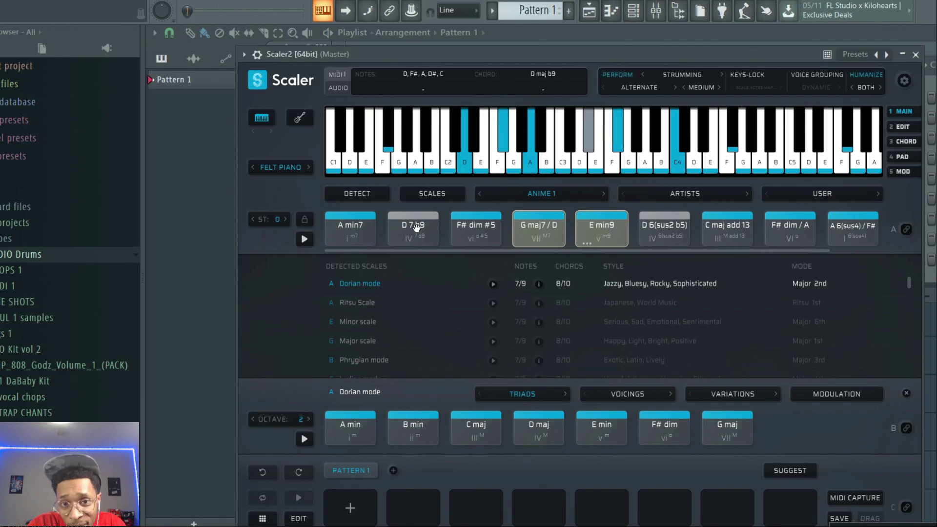
Run through Anime 1 again: F# dim #5, G maj7/D, D 7 b9 and A min7
click(480, 227)
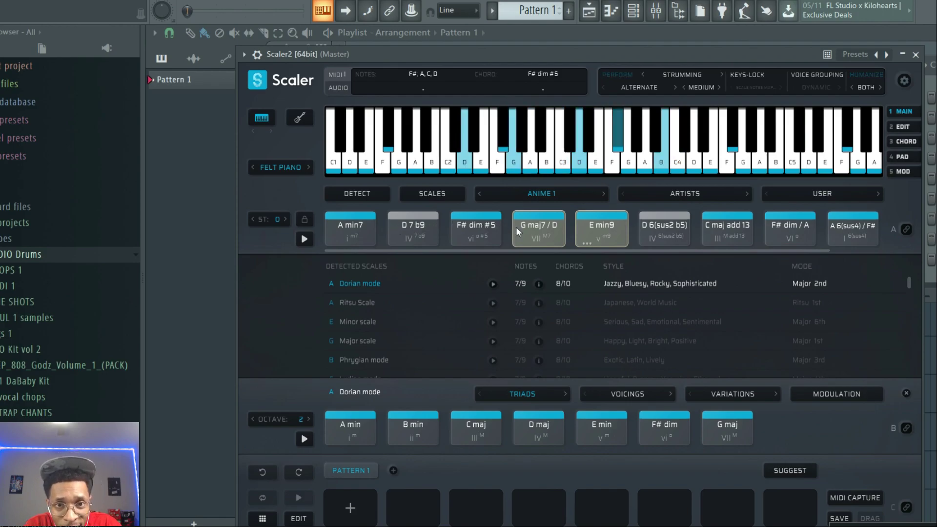
click(534, 228)
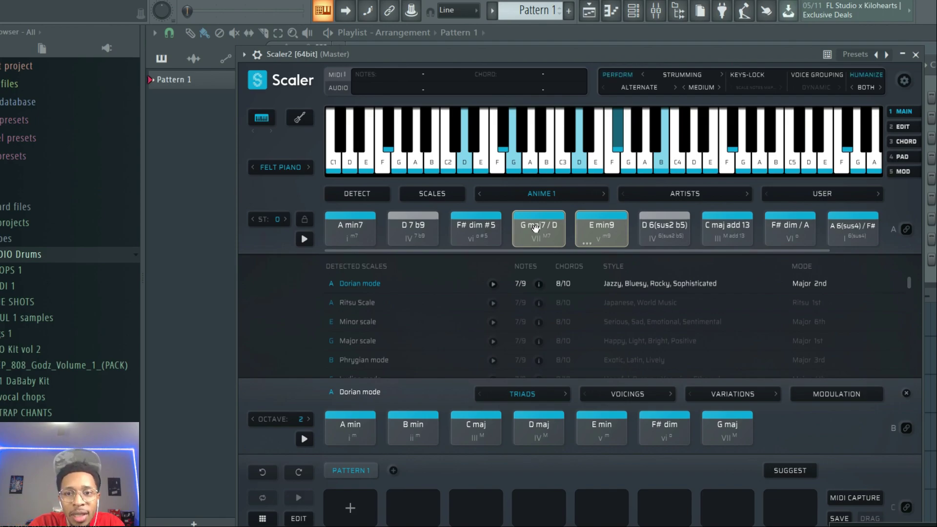
click(388, 233)
click(337, 234)
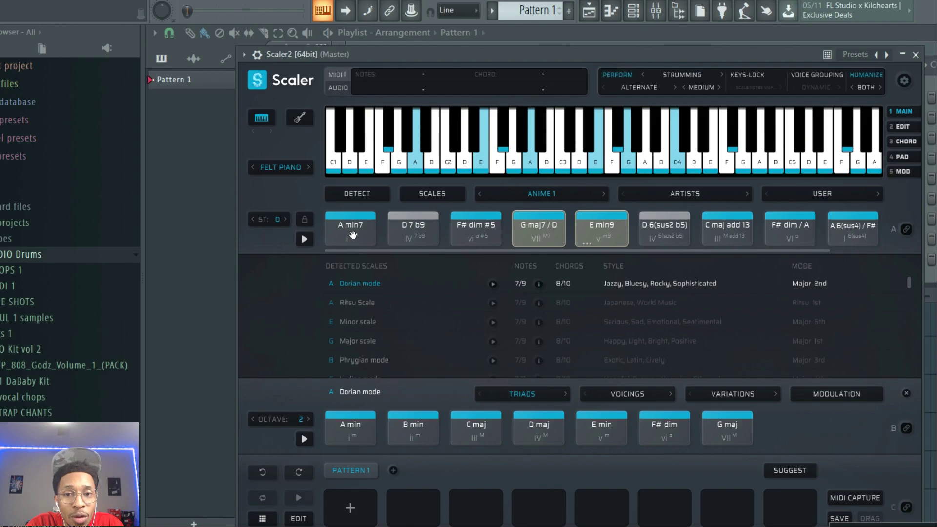
click(353, 234)
click(411, 233)
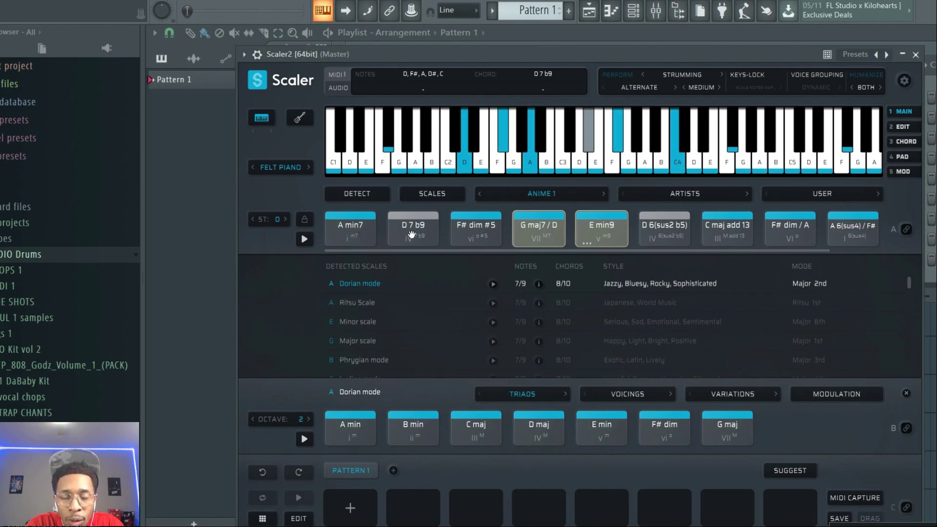
click(540, 233)
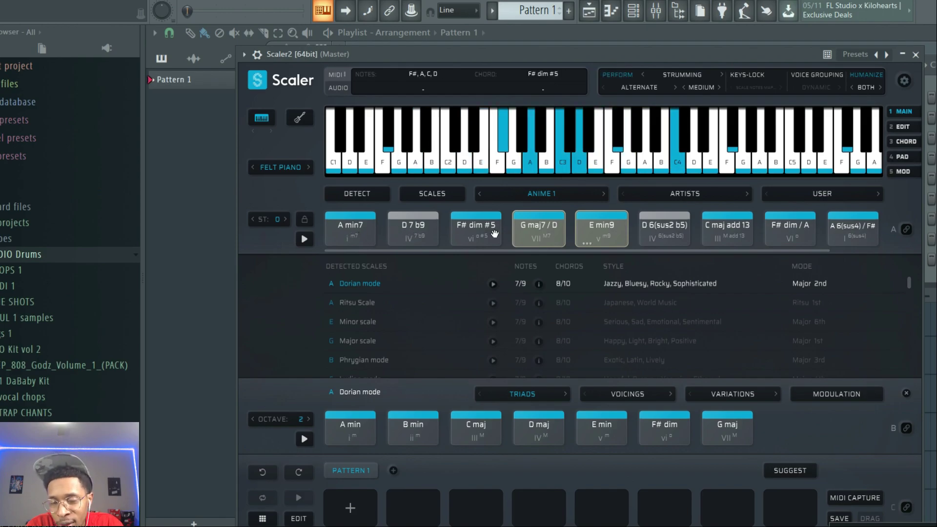
Load Anime 2 and play C maj7, F# dim/C, B min, A min7 and E min7
click(601, 193)
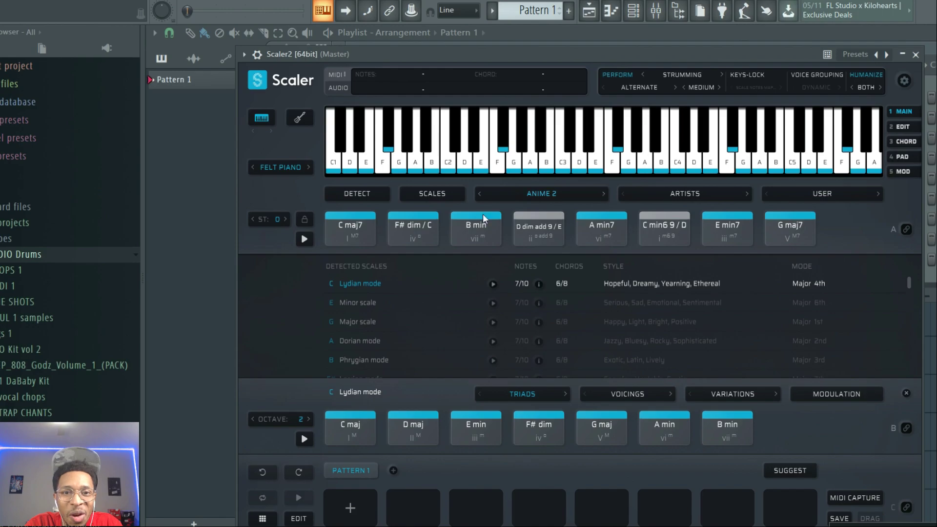
click(364, 245)
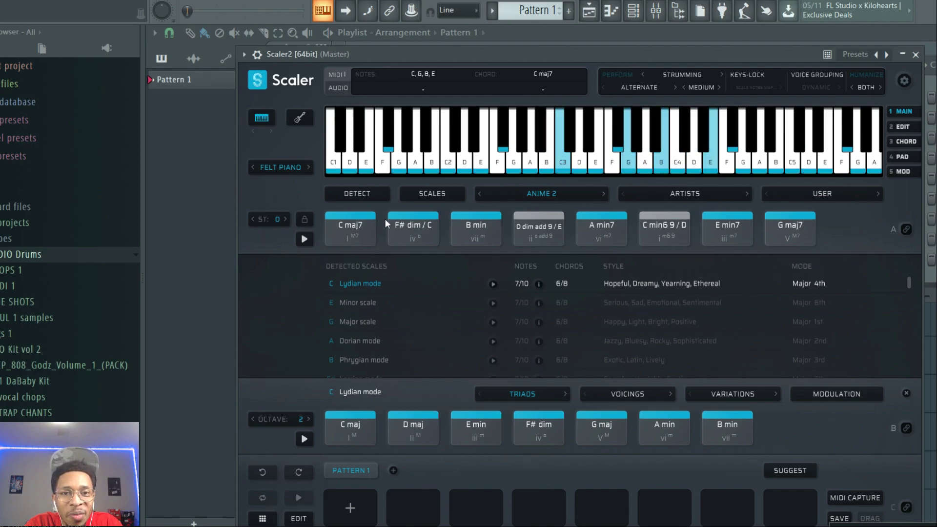
click(415, 223)
click(475, 225)
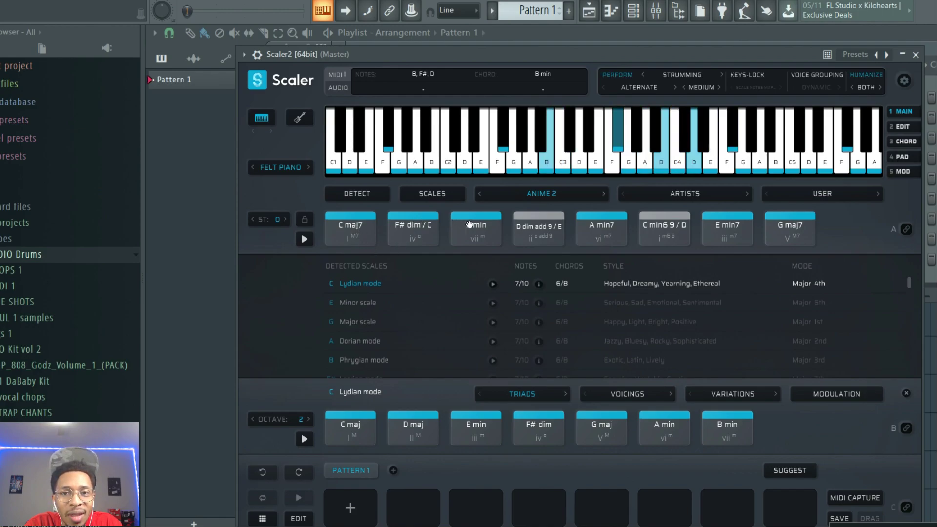
click(373, 234)
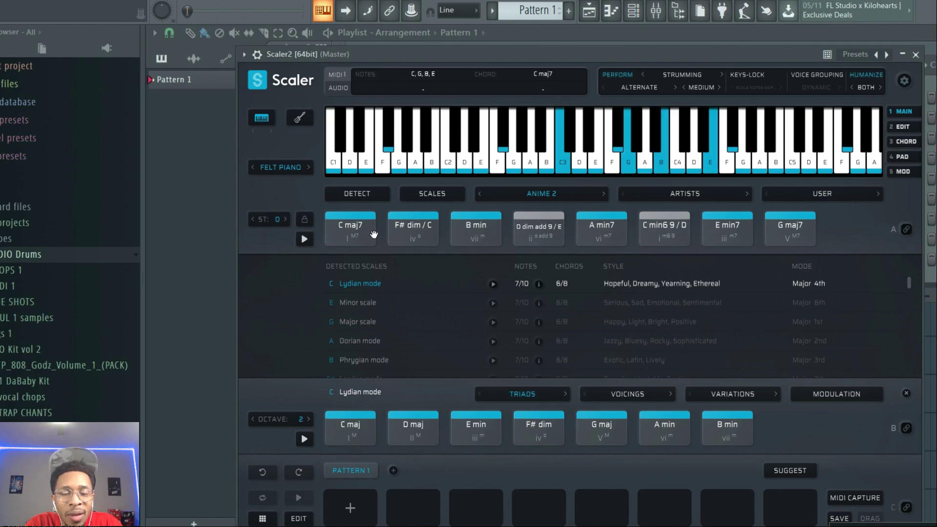
click(490, 223)
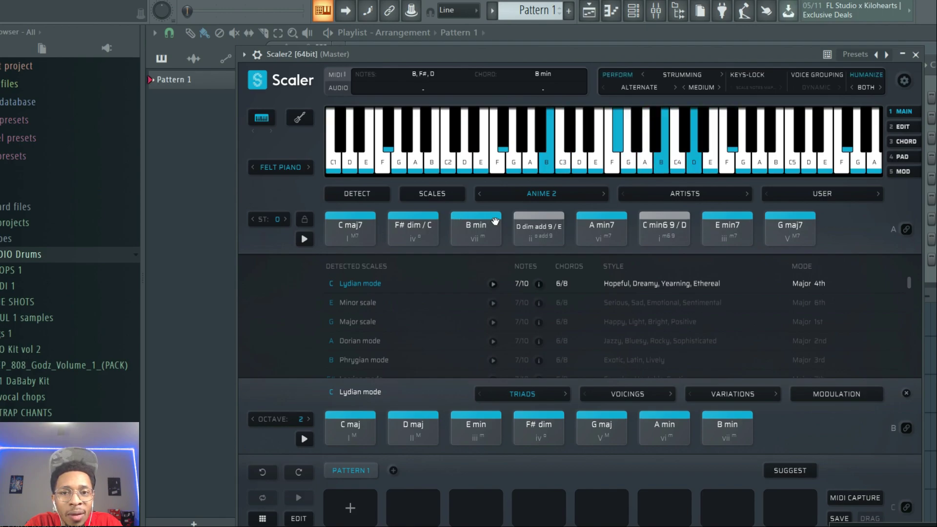
click(601, 226)
click(725, 225)
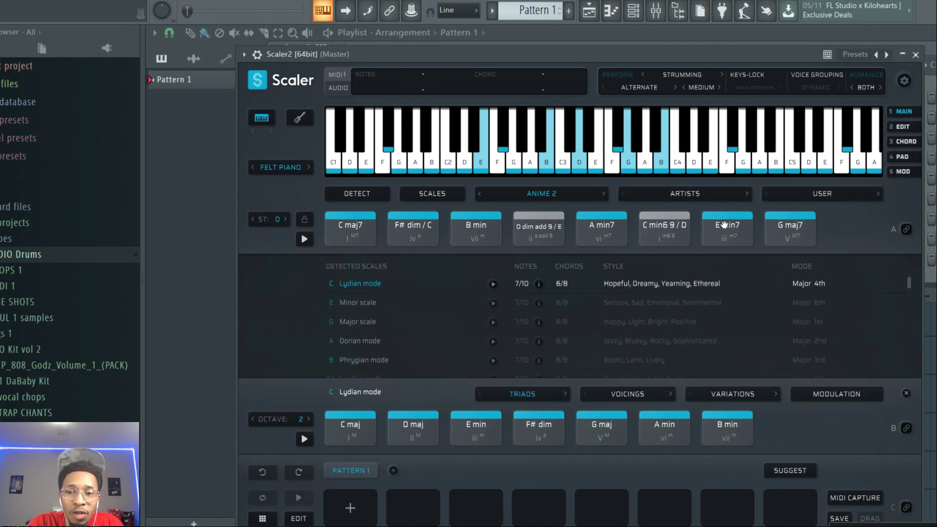
Load Anime 3 and play F min7, Eb maj7 and C min9 several times
click(604, 194)
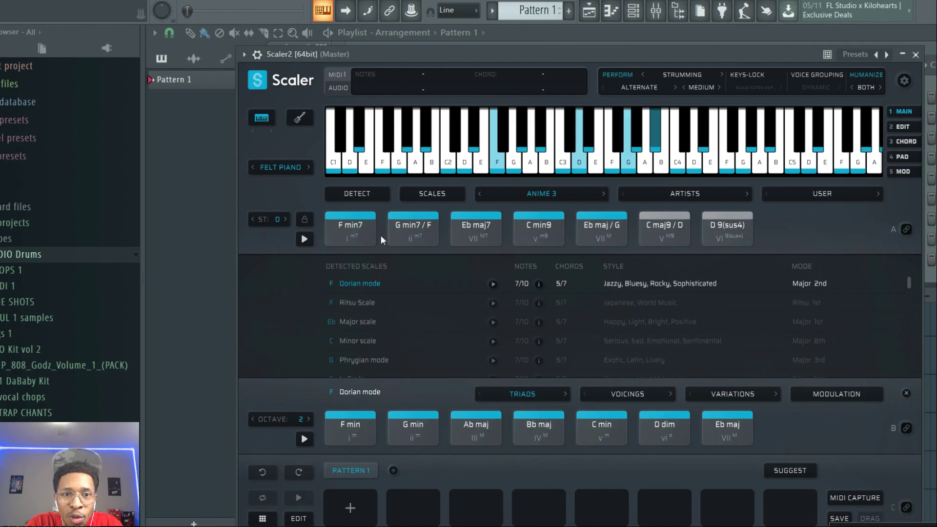
click(353, 229)
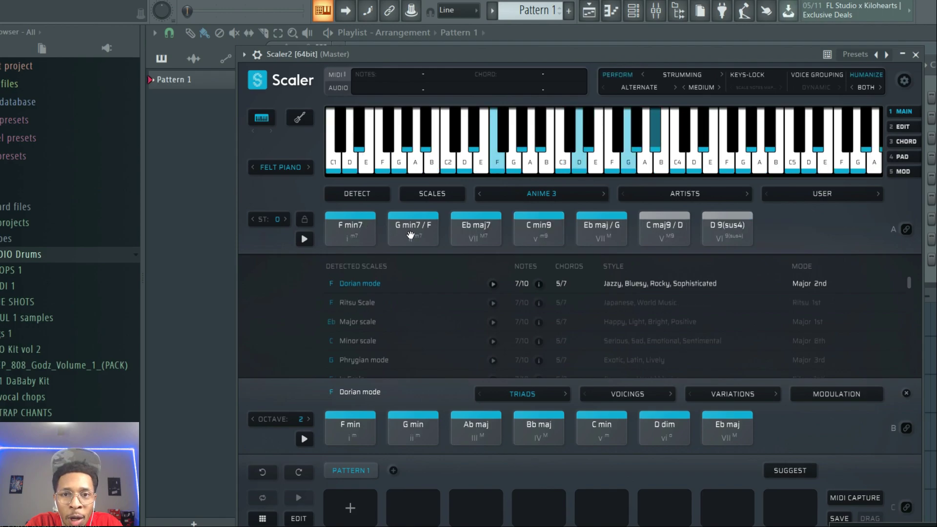
click(464, 229)
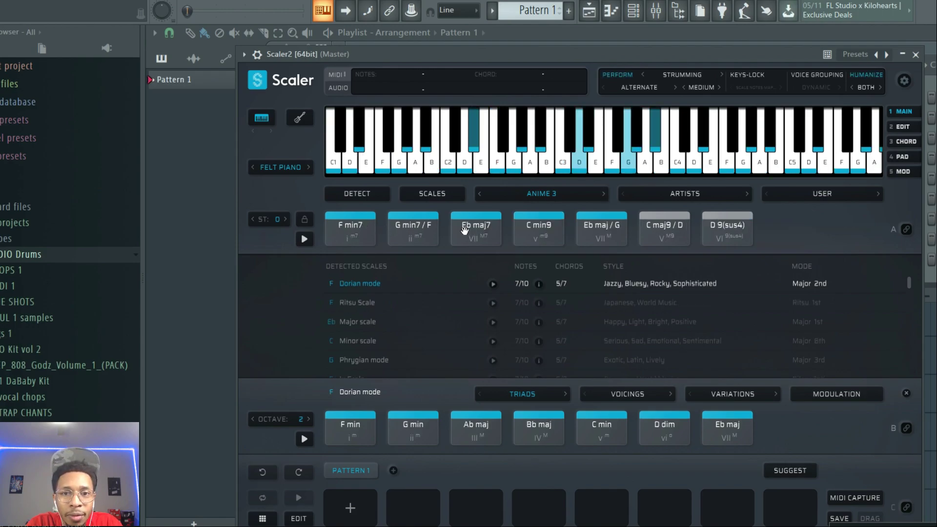
click(530, 227)
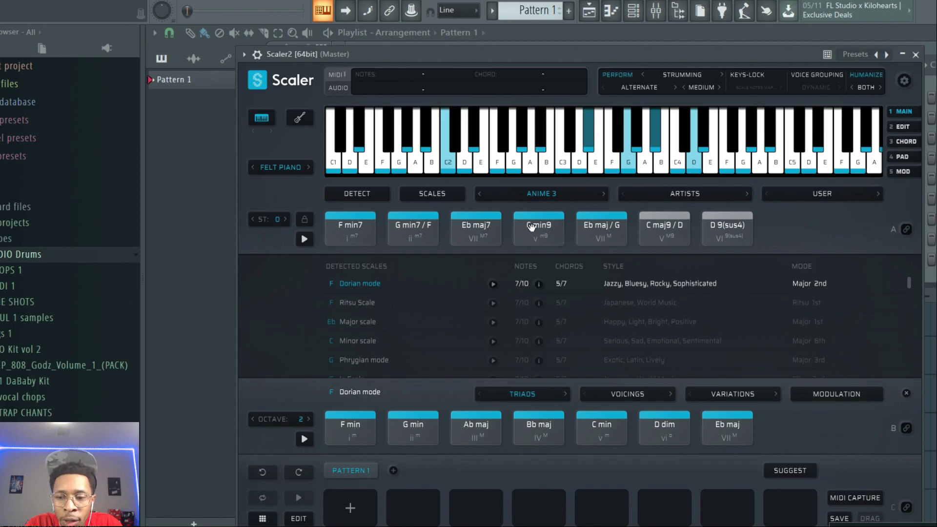
click(567, 218)
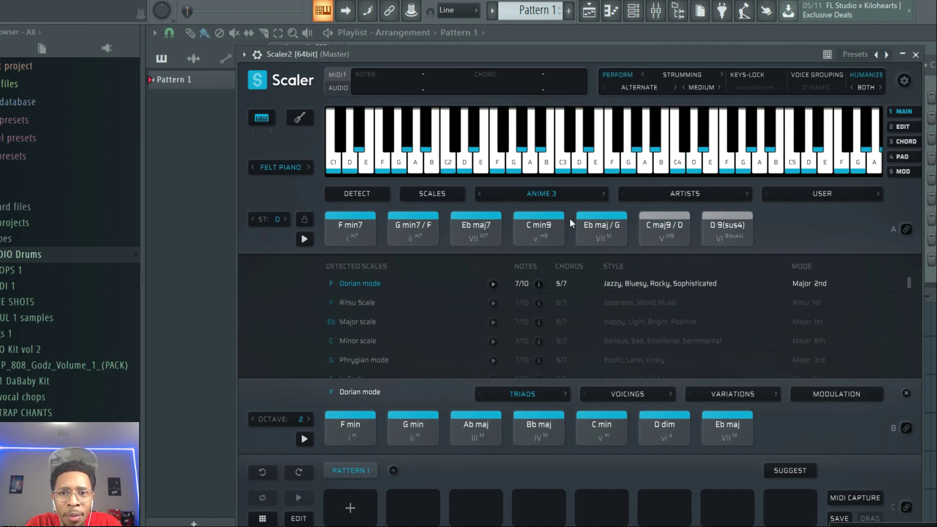
click(547, 229)
click(548, 233)
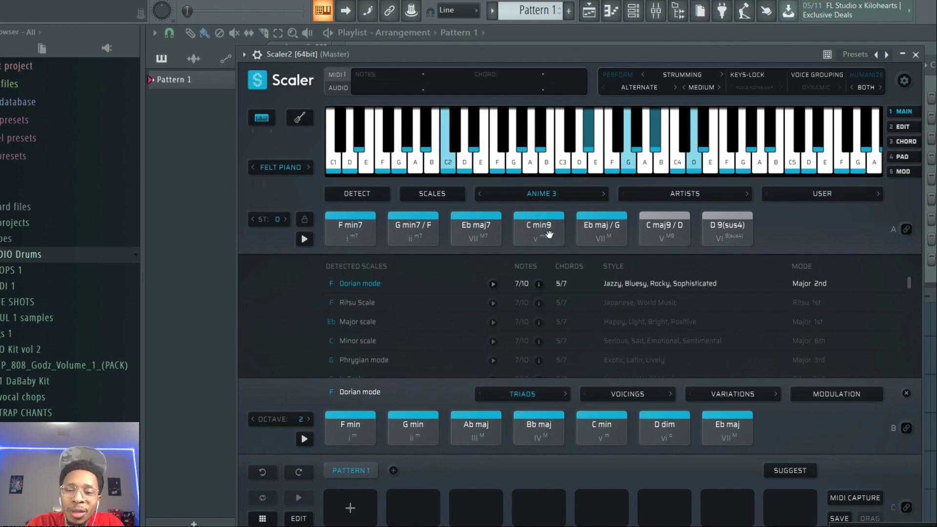
click(550, 194)
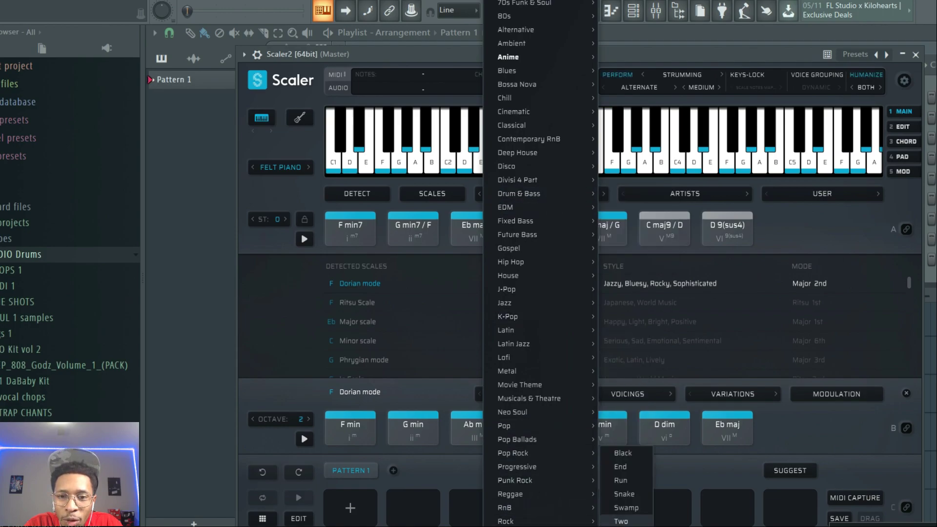
click(624, 452)
click(354, 232)
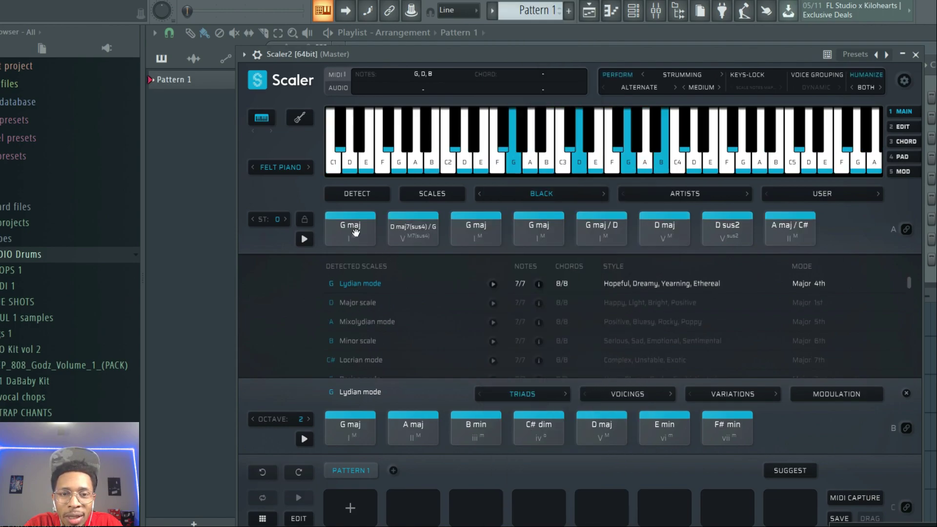
click(403, 227)
click(465, 227)
click(591, 226)
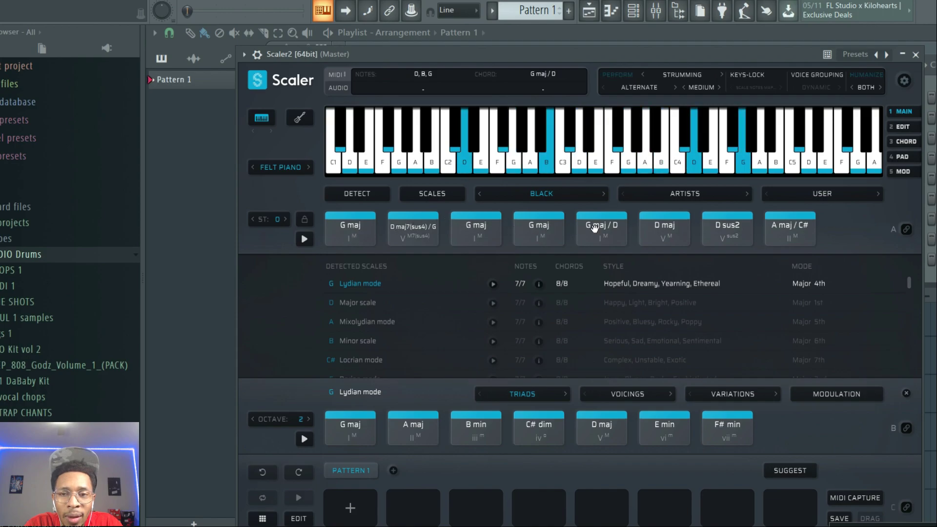
click(674, 228)
click(728, 226)
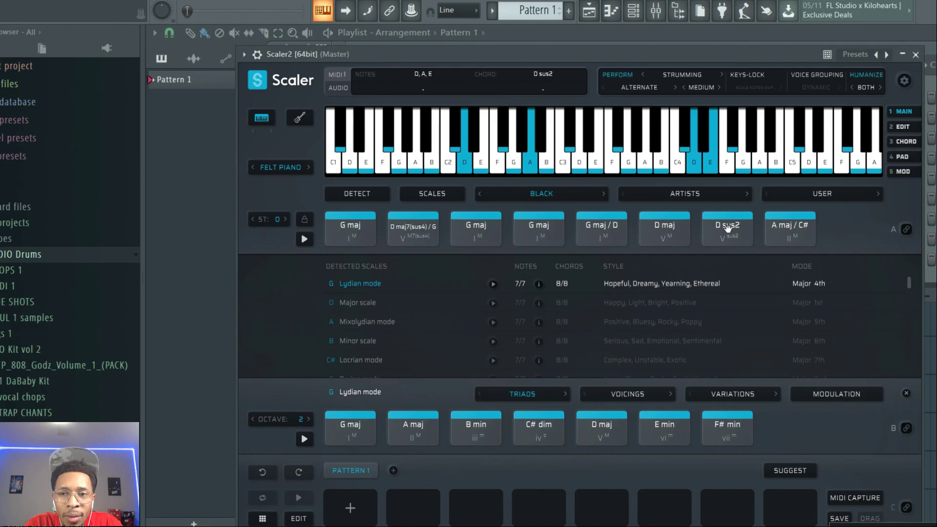
click(787, 233)
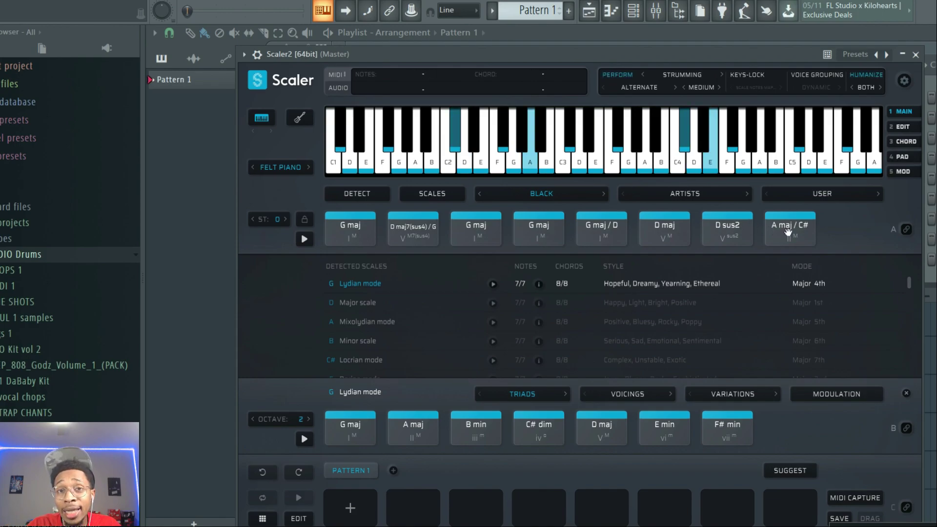
Load the Lloyd Brown 1 artist chord set and hear F# min7 and A maj/E
click(726, 190)
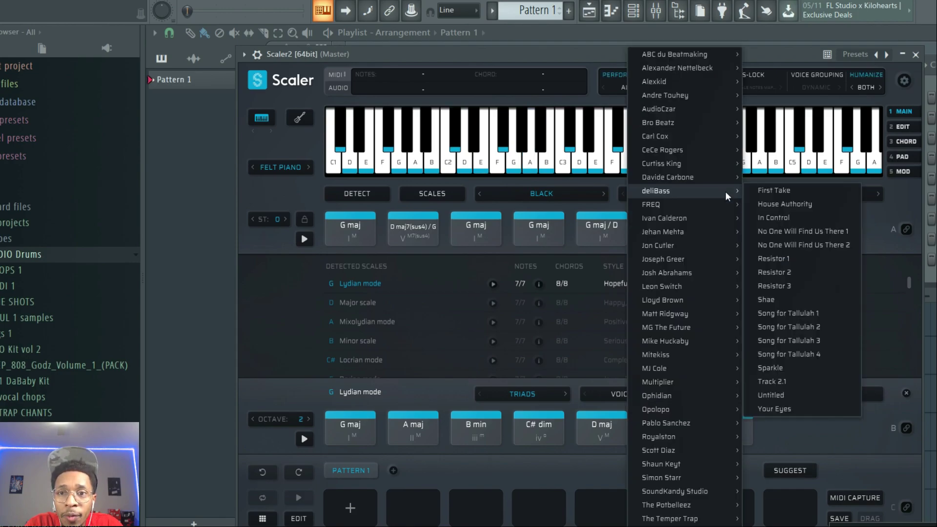
mouse_move(662, 301)
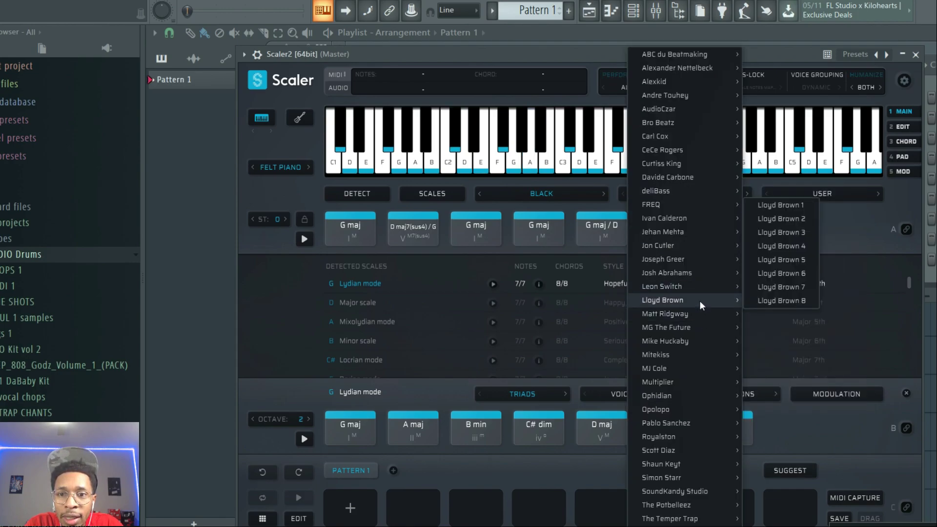
click(778, 205)
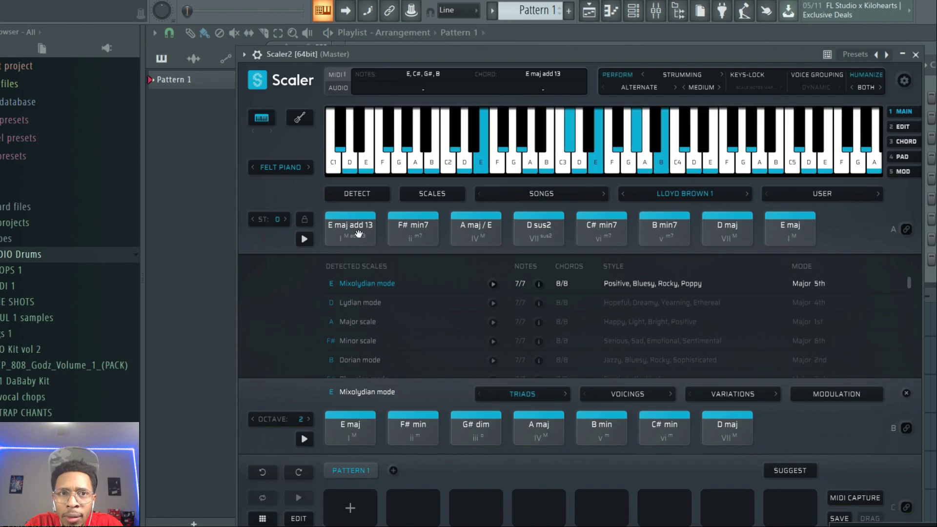
click(404, 231)
click(475, 226)
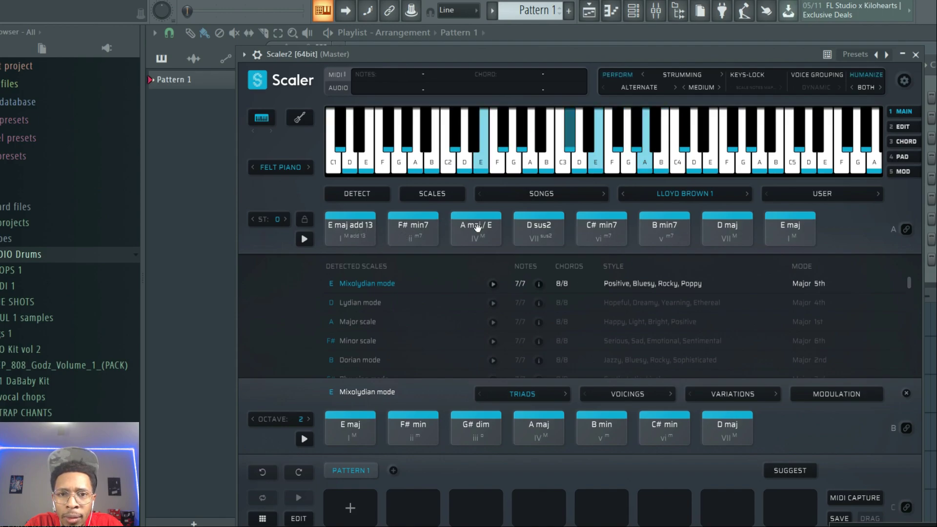
Play D sus2, C# min7, B min7, D maj and the closing E maj
click(538, 227)
click(598, 231)
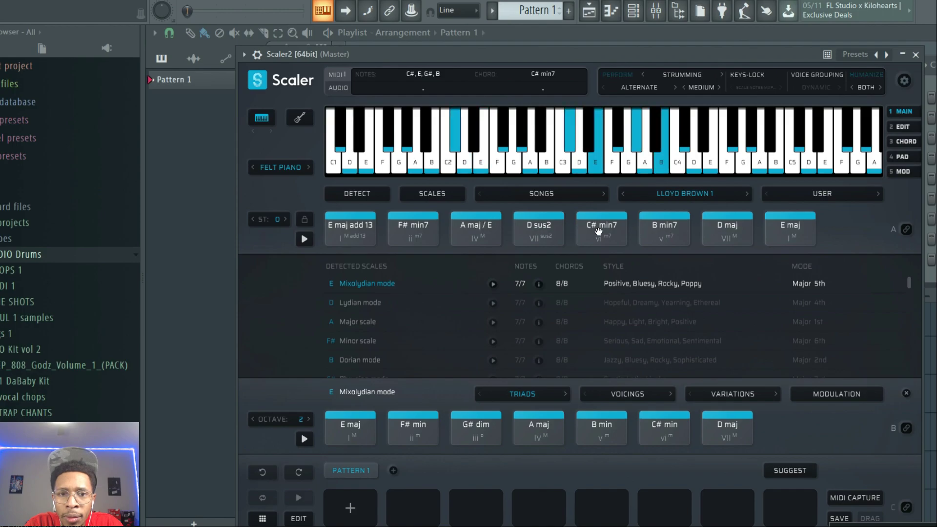
click(663, 229)
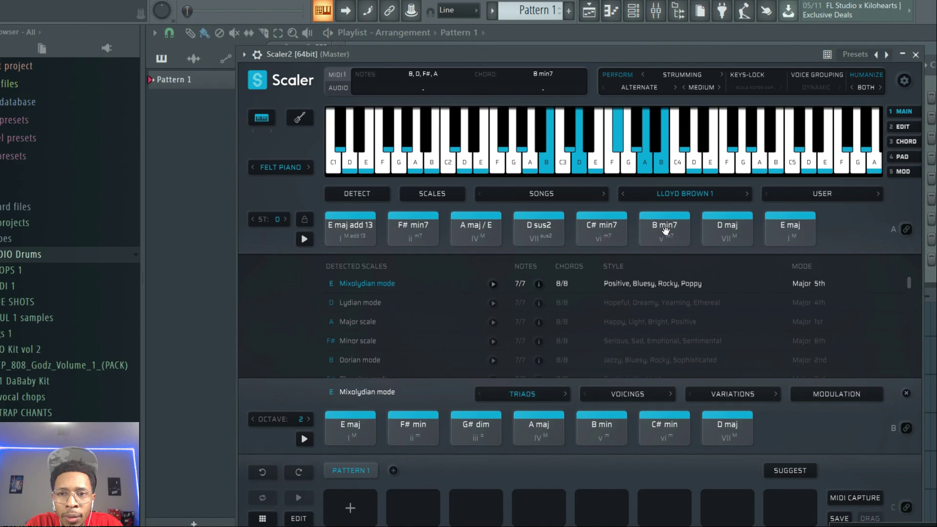
click(736, 237)
click(791, 232)
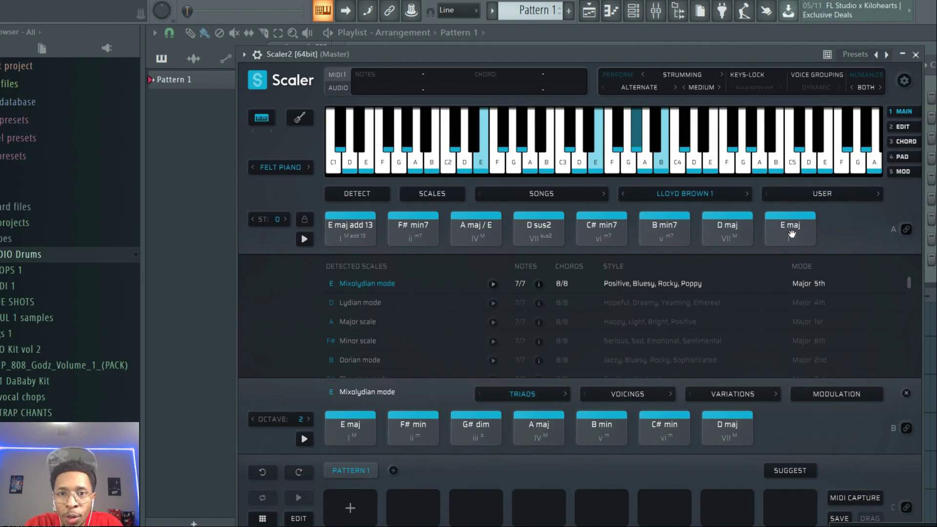
Load Fixed Bass 1 and hear G maj add 9/A, F maj7/A and A 7(sus2)
click(568, 194)
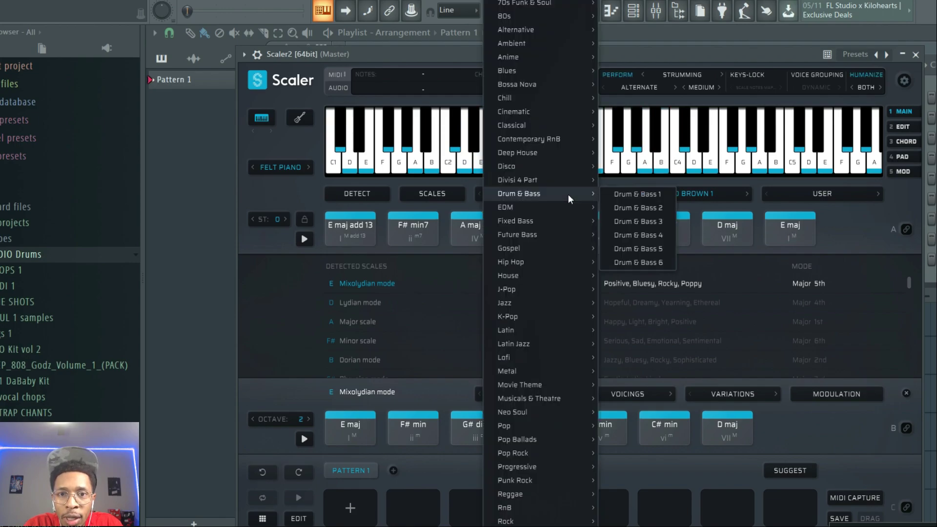
mouse_move(516, 220)
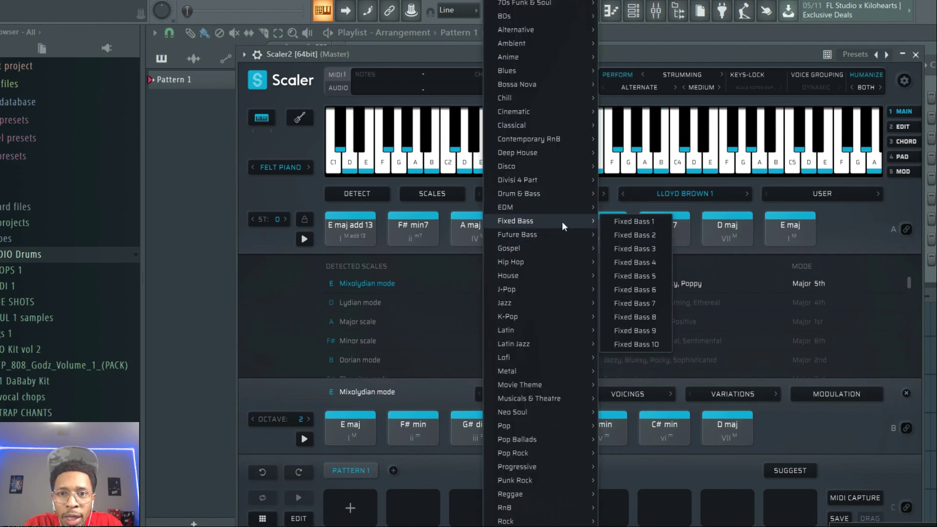
click(620, 218)
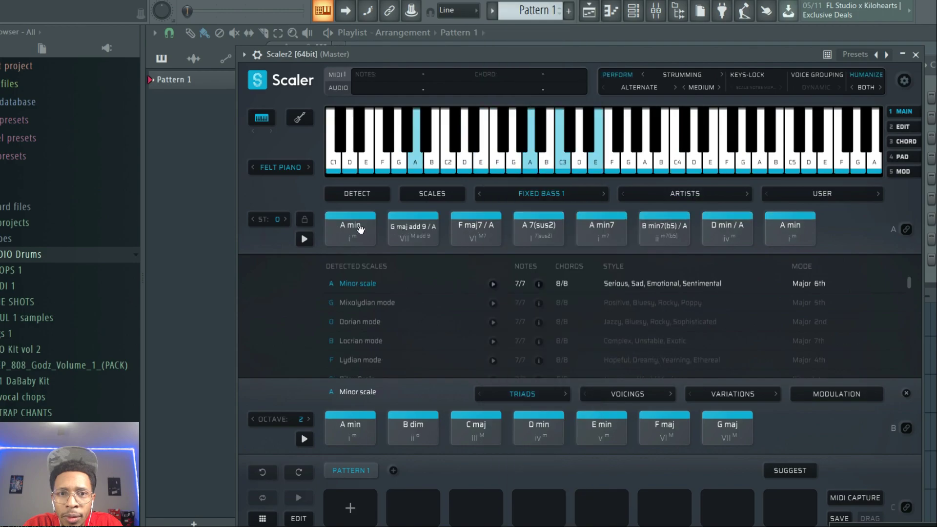
click(414, 226)
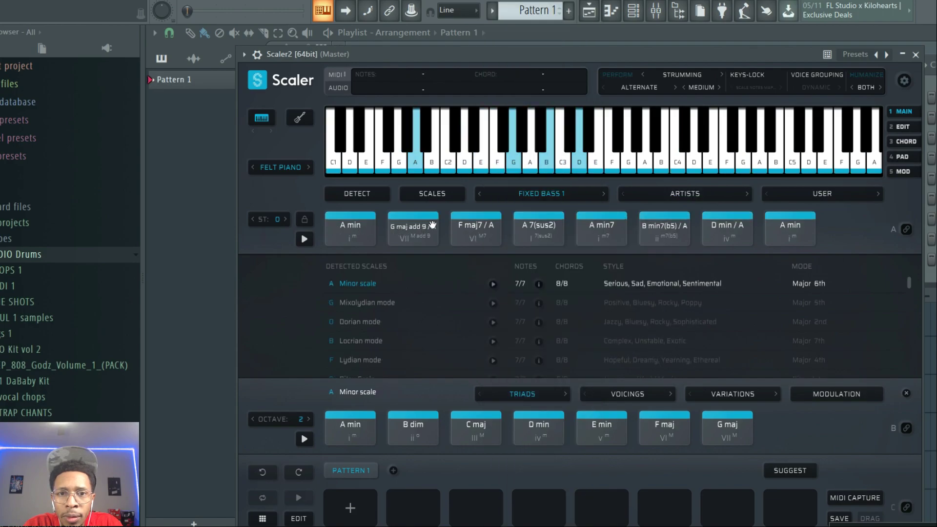
click(474, 230)
click(531, 234)
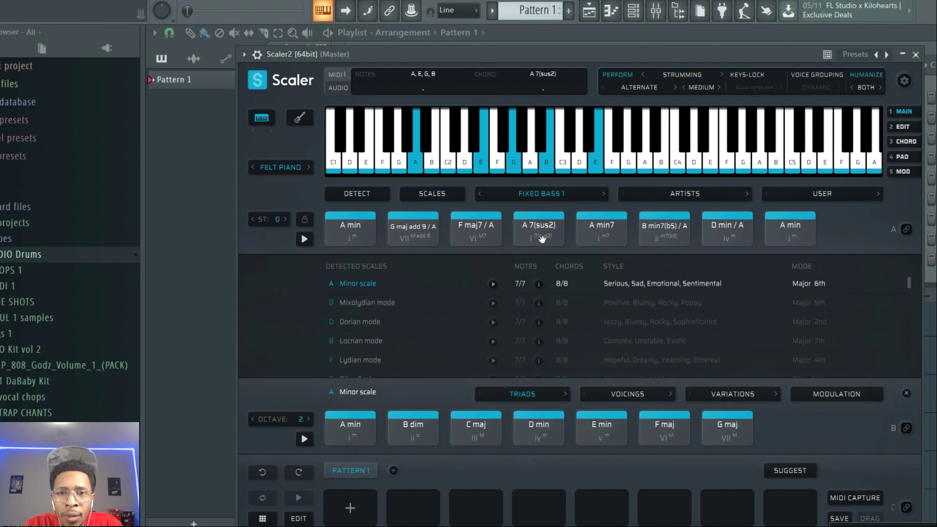
Load Reggae 1 and hear its A maj, G maj, E min7 and D maj/A chords
click(556, 193)
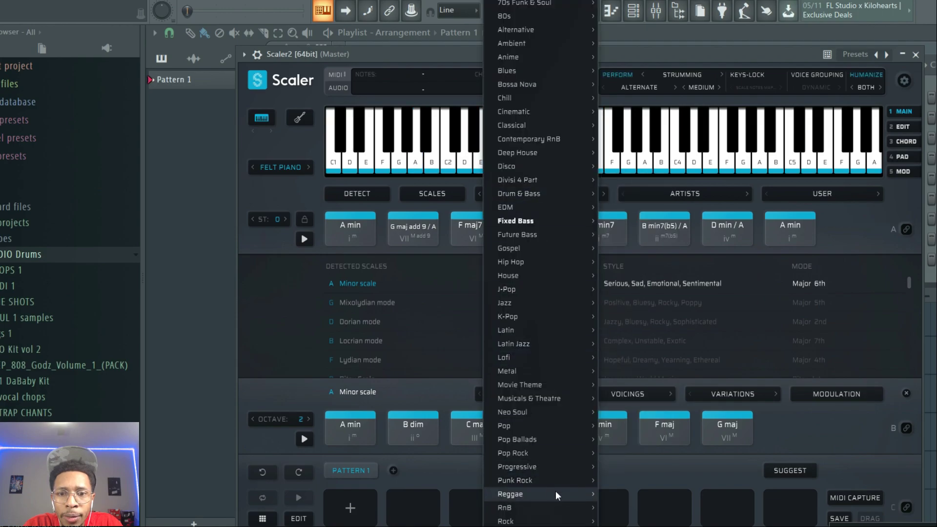
mouse_move(542, 494)
click(627, 400)
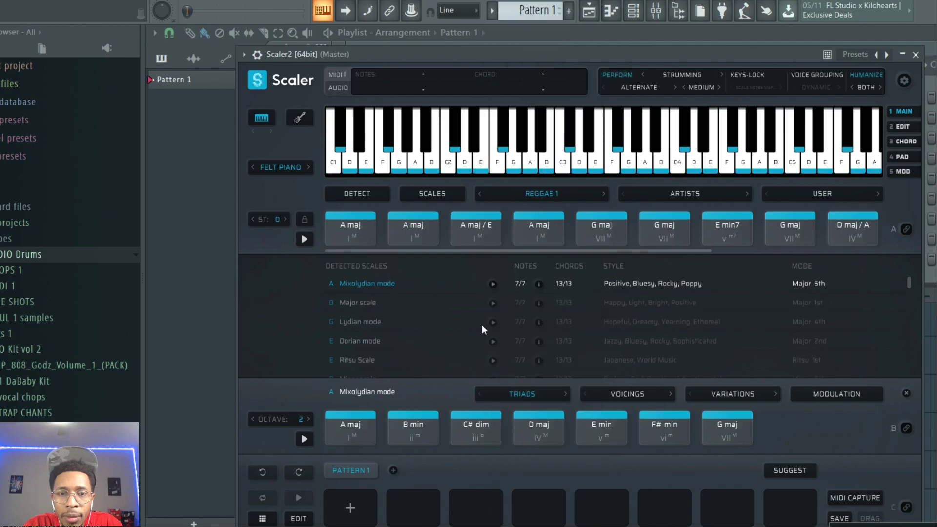
click(355, 223)
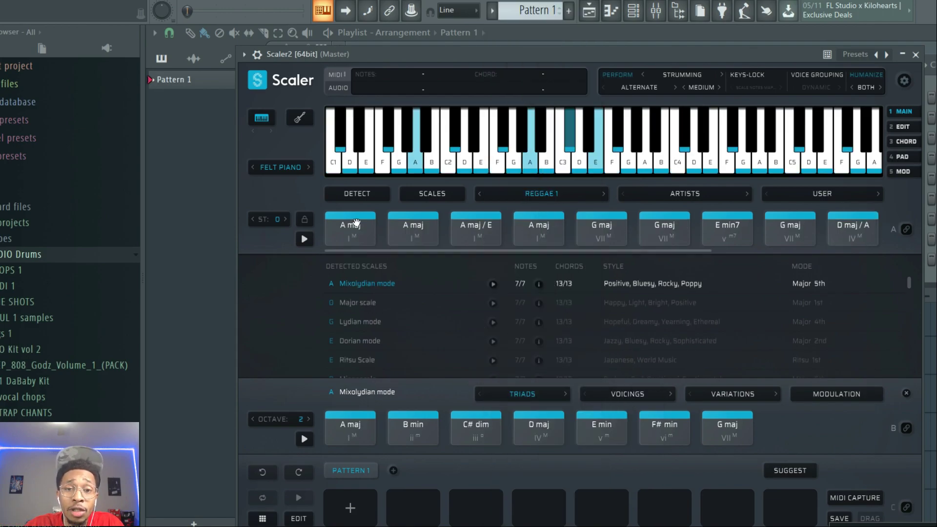
click(412, 232)
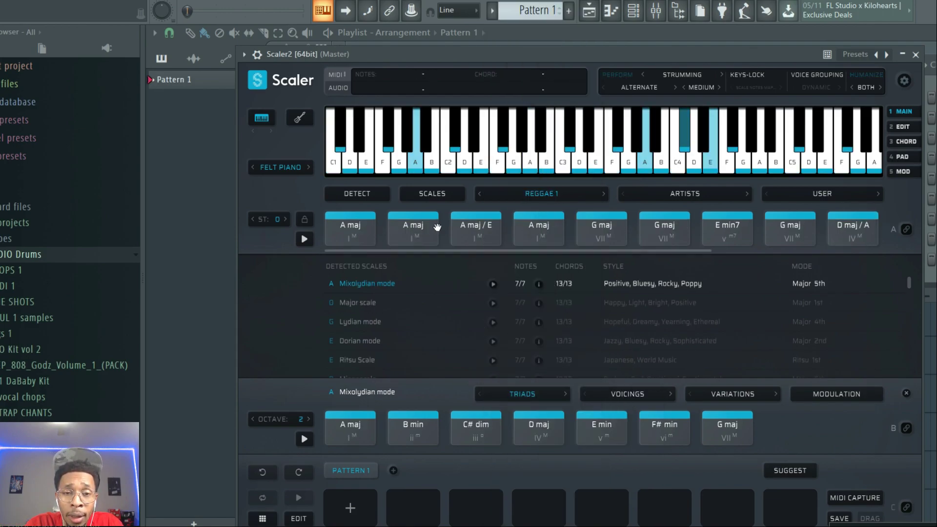
click(472, 225)
click(516, 224)
click(602, 227)
click(664, 227)
click(725, 228)
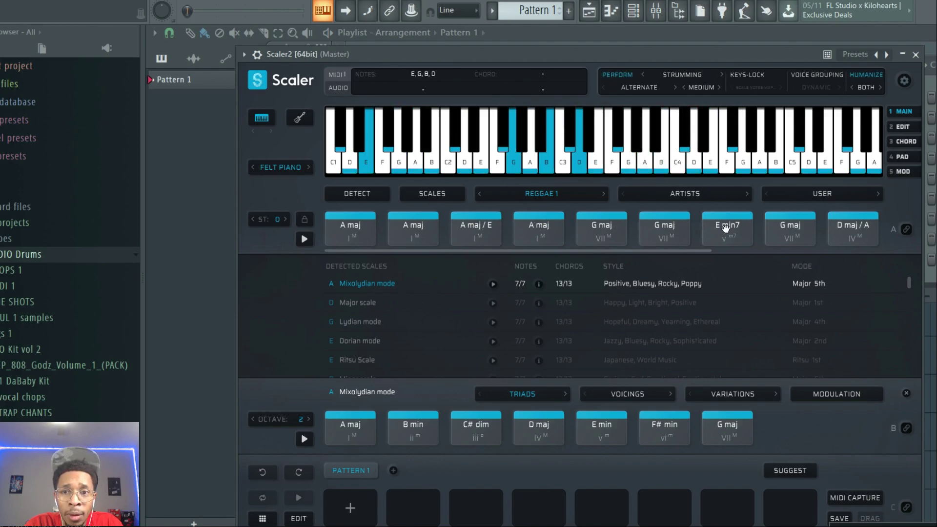
click(845, 231)
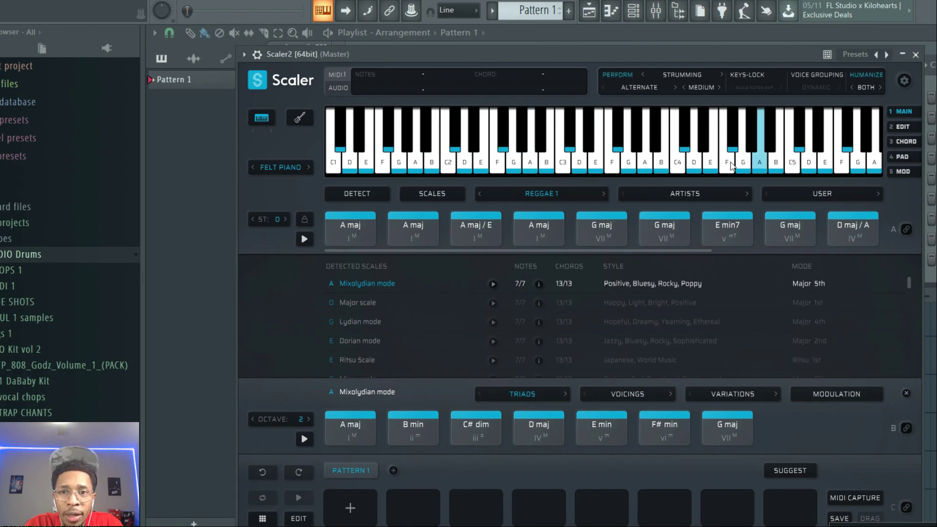
Load the EDM 1 chord set and switch the performance to bass patterns
click(568, 190)
mouse_move(513, 207)
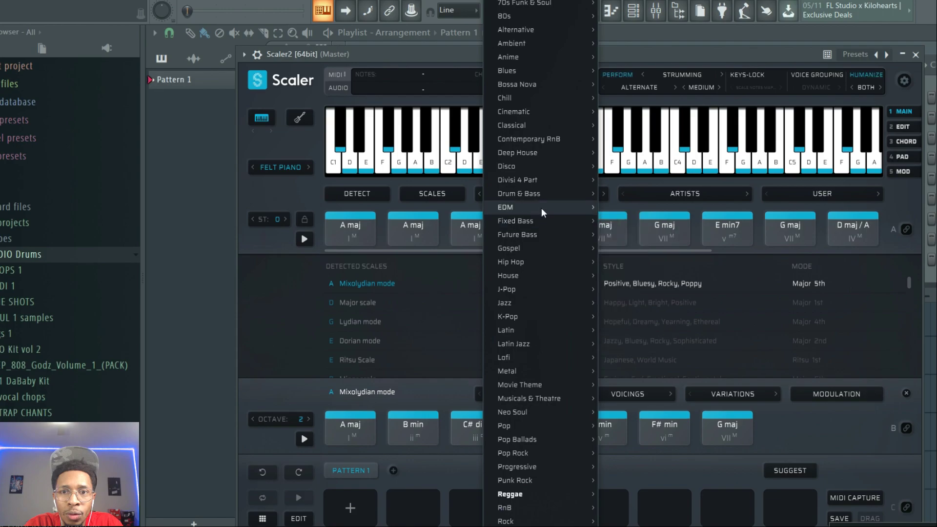
click(623, 207)
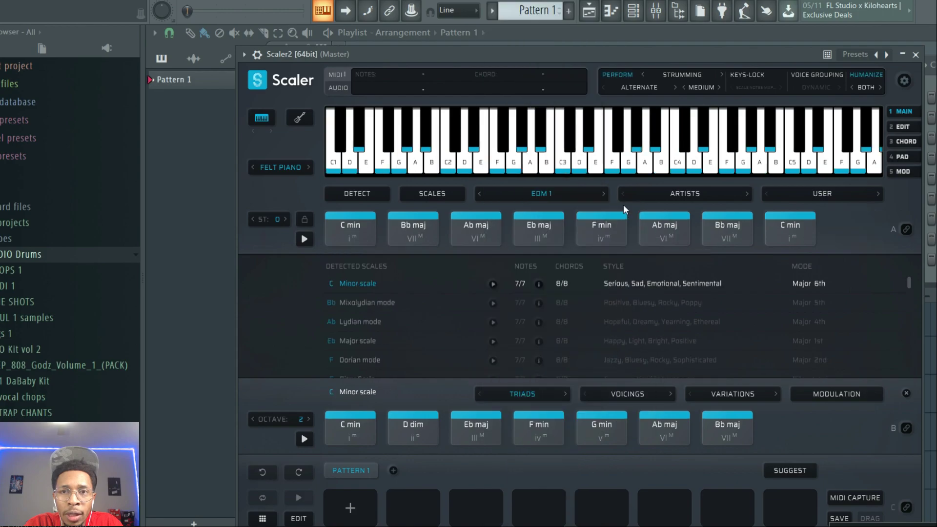
click(640, 74)
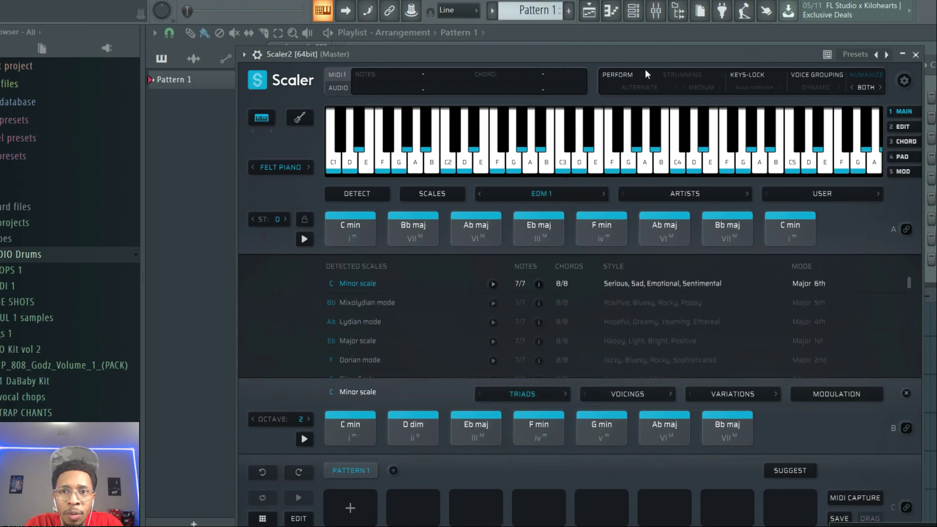
click(625, 74)
click(667, 73)
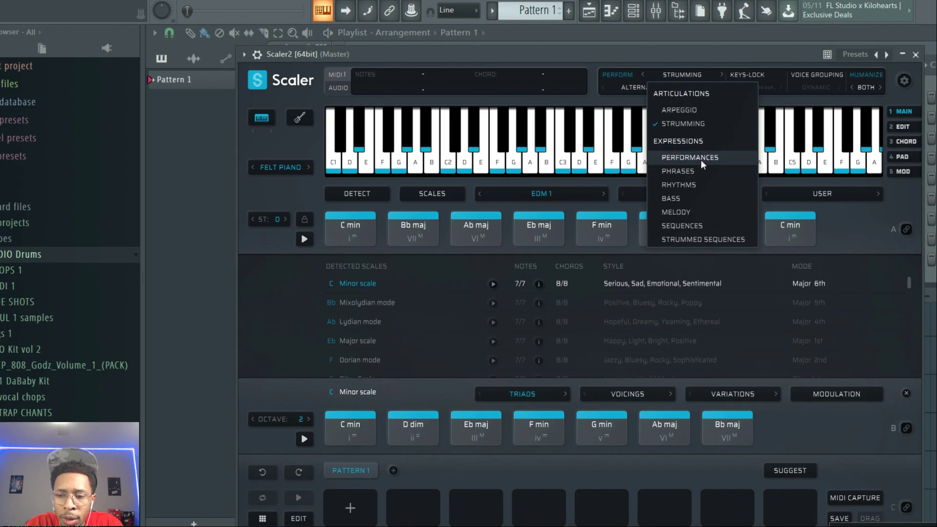
click(700, 198)
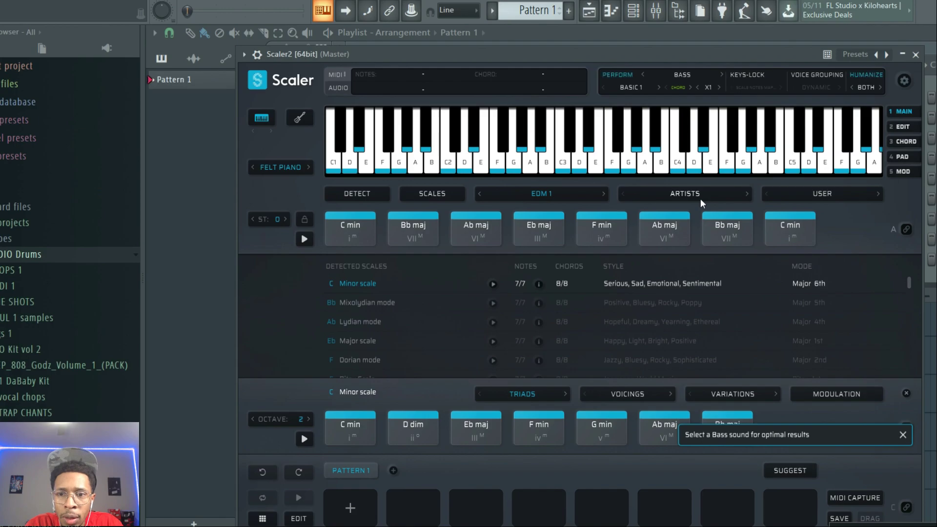
click(553, 439)
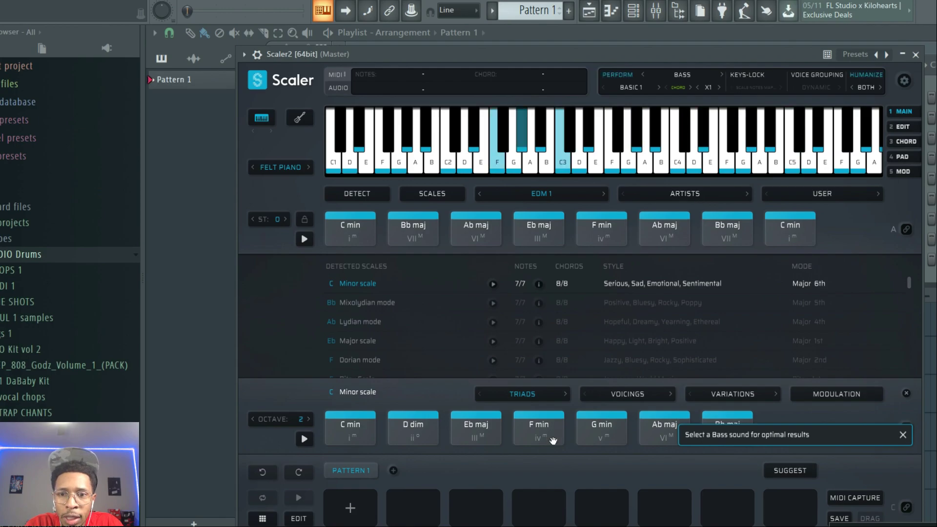
Change the instrument sound to Slap Bass and audition C min and Bb maj
click(289, 166)
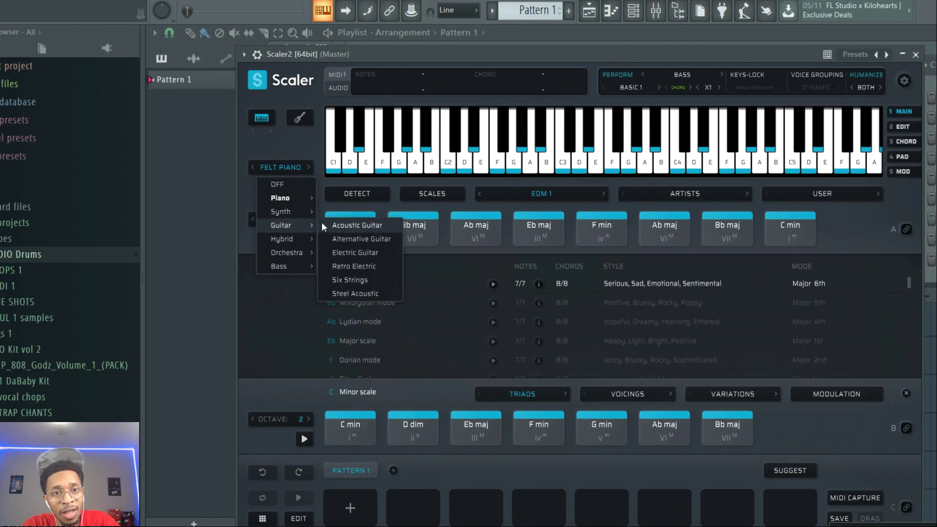
mouse_move(280, 266)
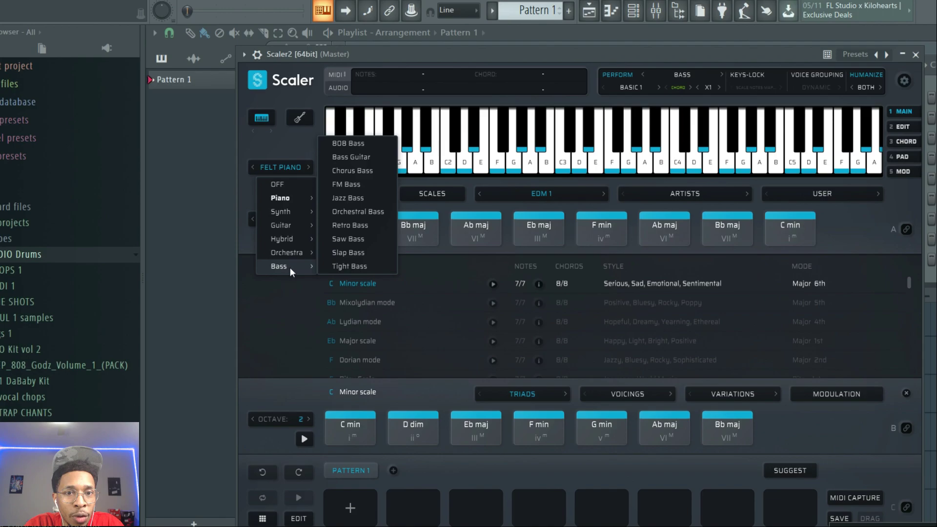
click(349, 251)
click(352, 227)
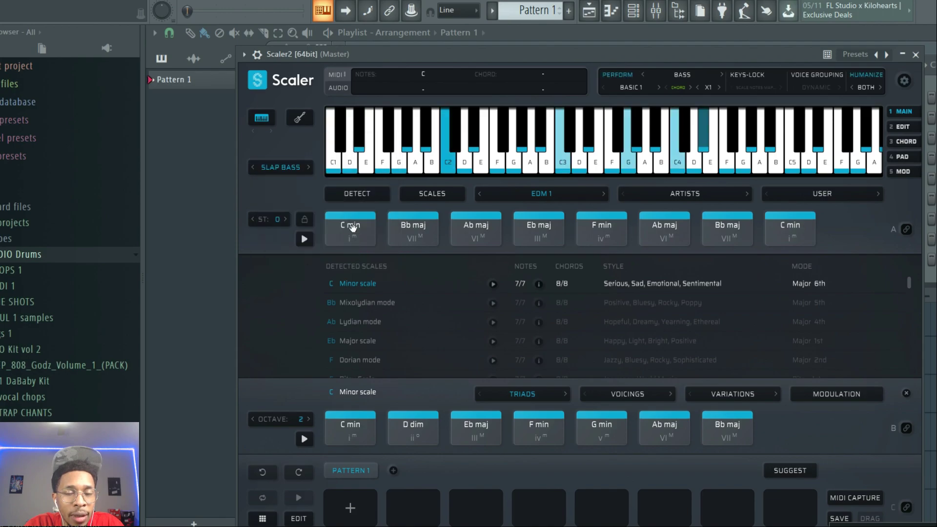
click(416, 231)
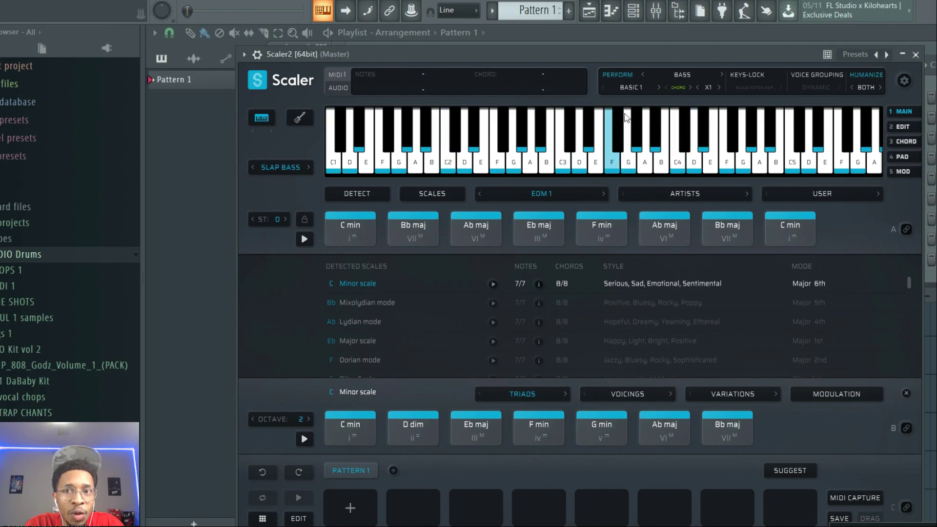
click(685, 74)
click(349, 235)
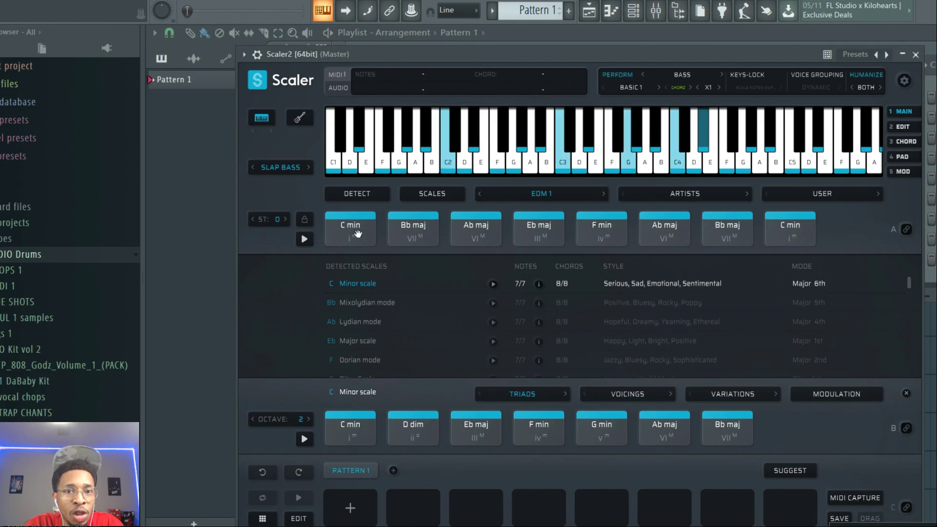
Place C min, Ab maj, Bb maj, F min in Pattern 1 slots 1, 3, 5, 7; accept time stretching
drag(357, 424, 351, 508)
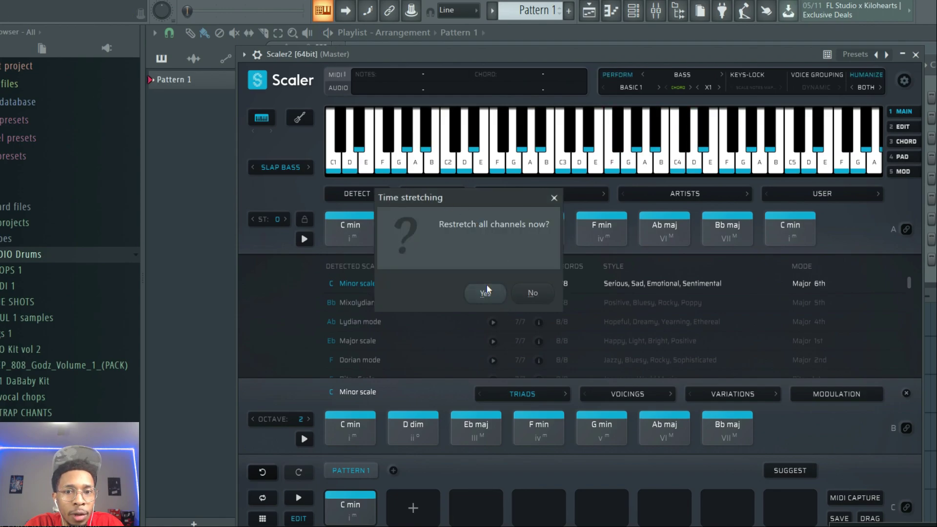
click(487, 291)
drag(475, 228, 476, 507)
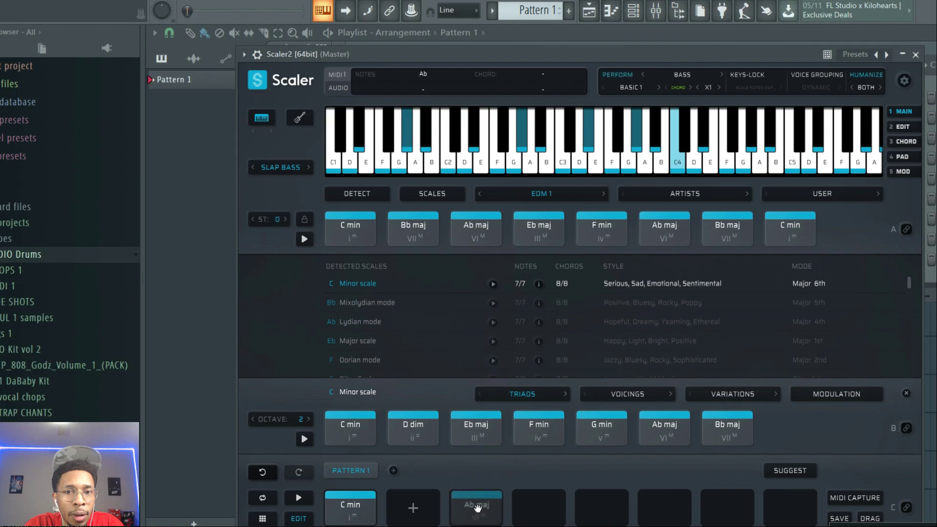
drag(419, 228, 601, 506)
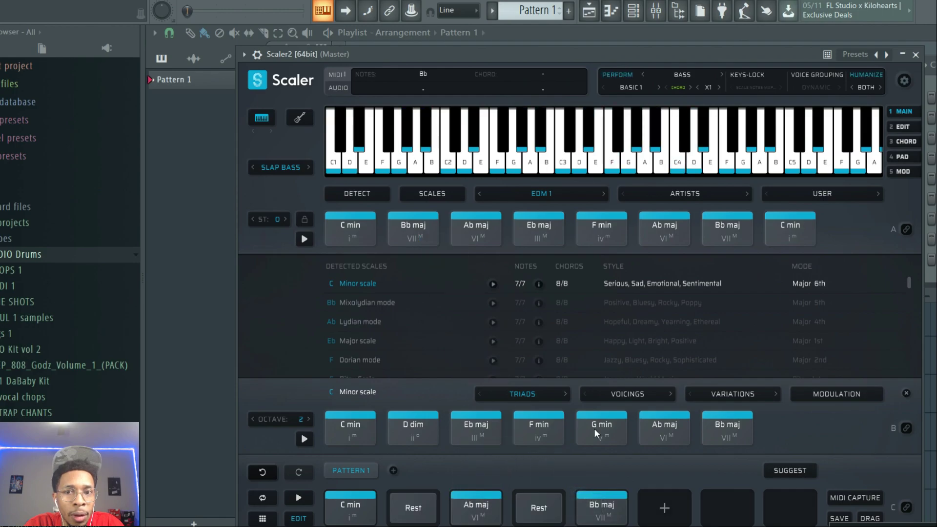
drag(602, 227, 725, 505)
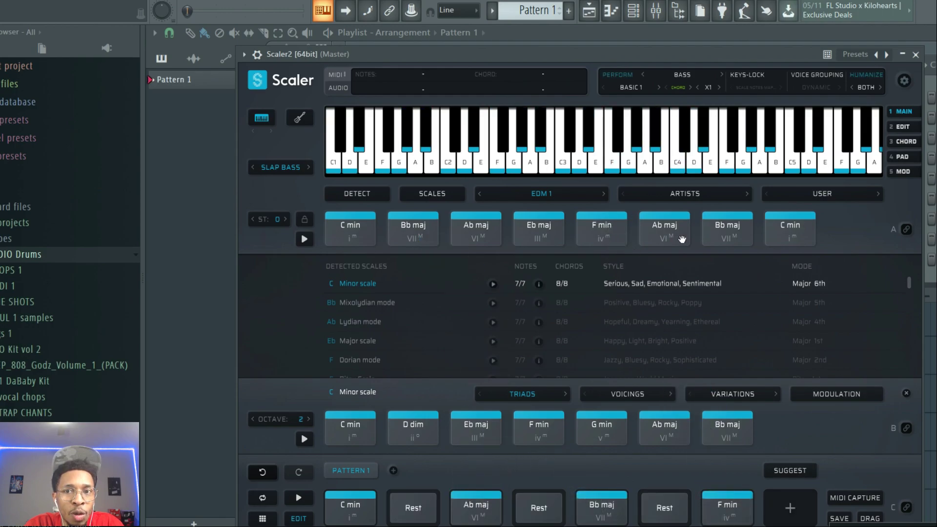
drag(687, 52, 542, 23)
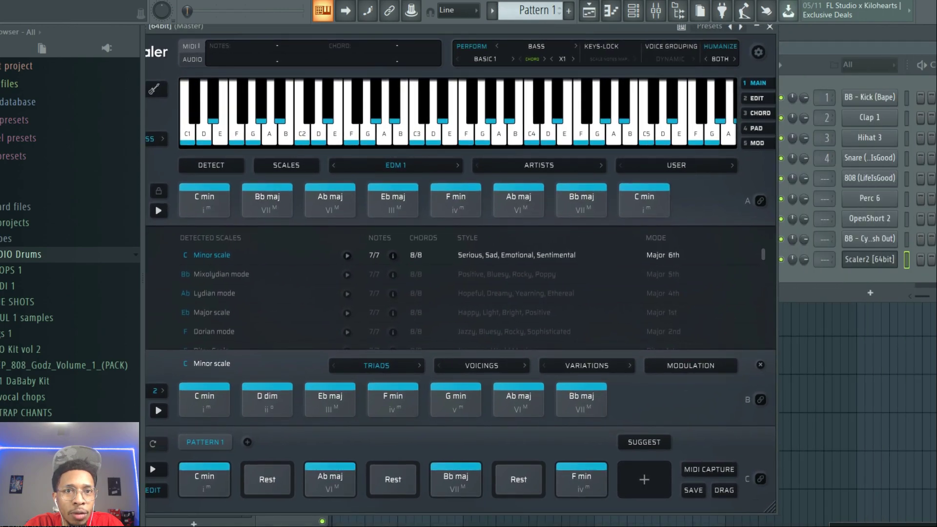
click(489, 293)
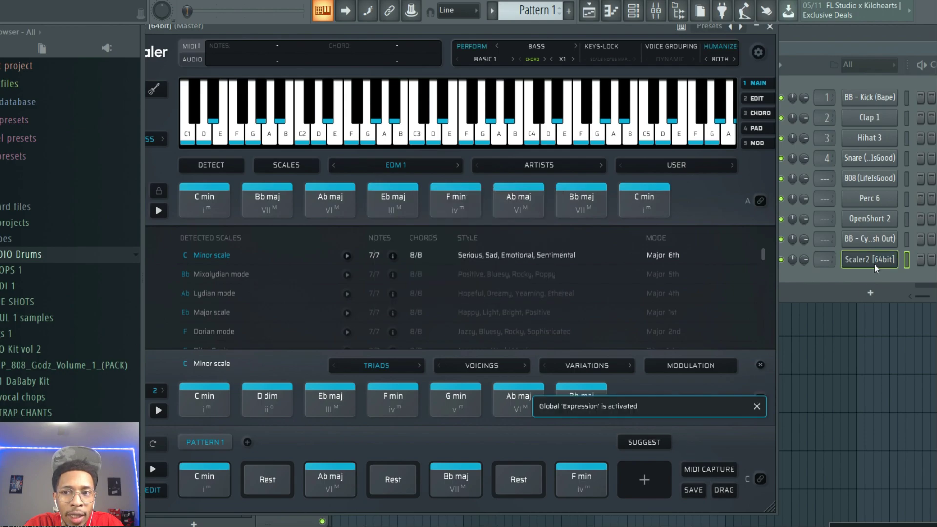
Drop the progression into the Scaler2 piano roll, play it back, and show the Channel Rack
drag(724, 491, 874, 261)
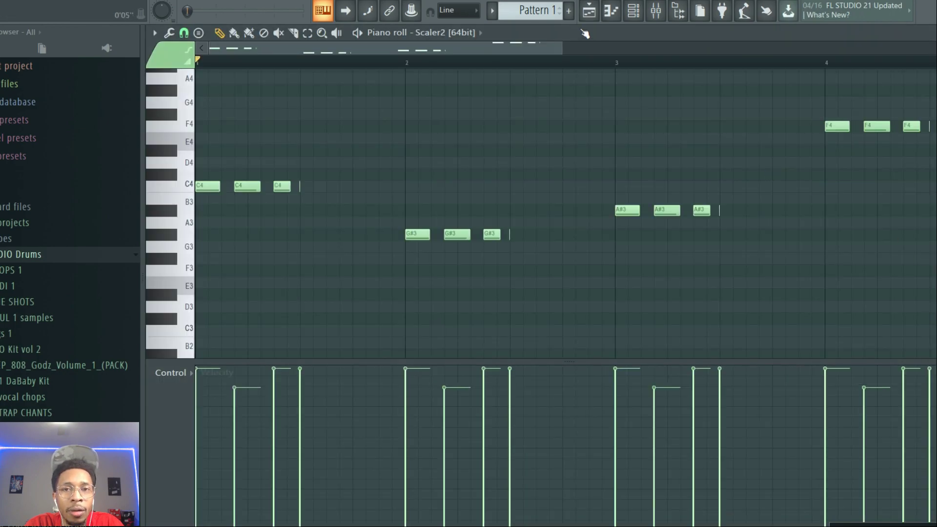
mouse_move(564, 49)
mouse_down()
mouse_move(746, 46)
mouse_move(804, 34)
mouse_up()
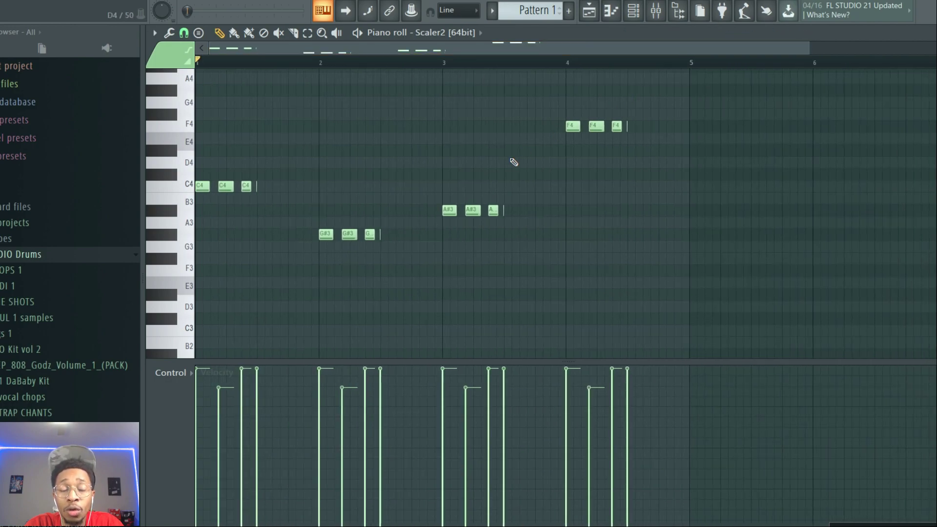
key(space)
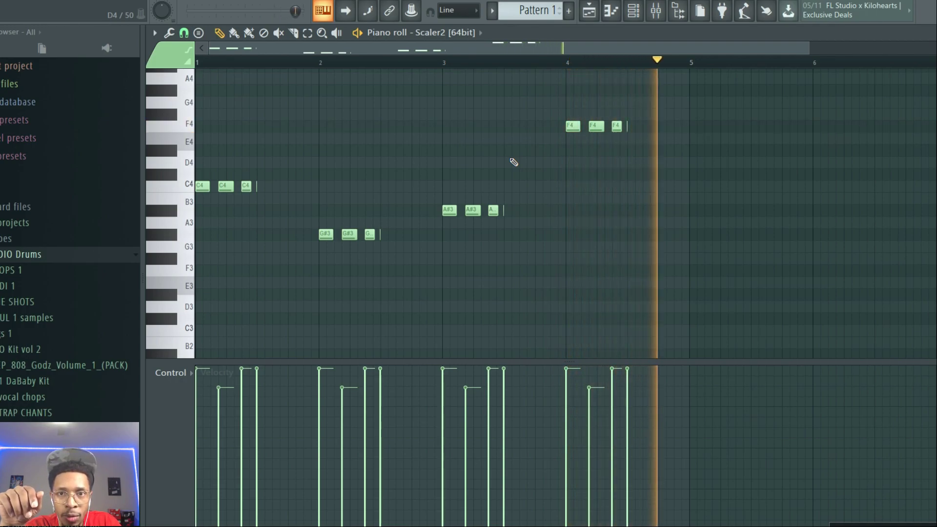
key(space)
key(F6)
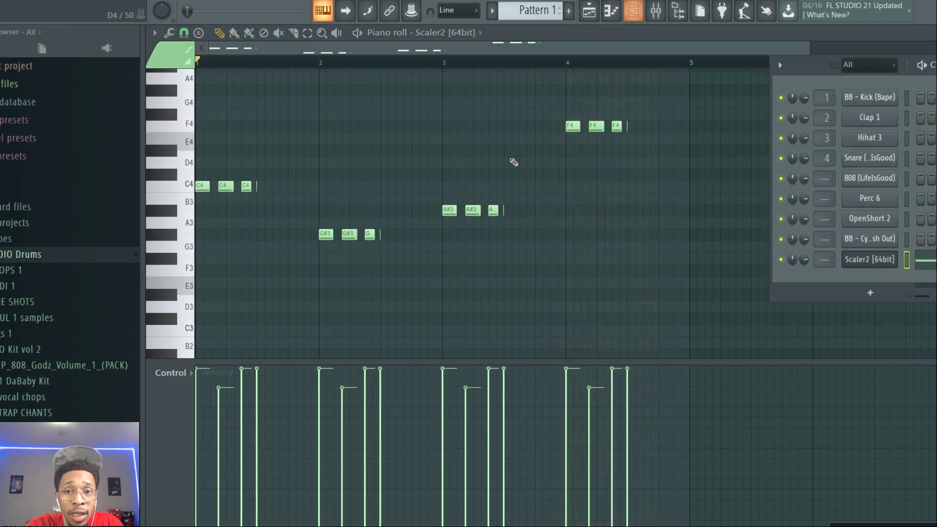
Load the Divisi 4 Part A Kingdom chord set and audition A min7 and E min7
click(864, 258)
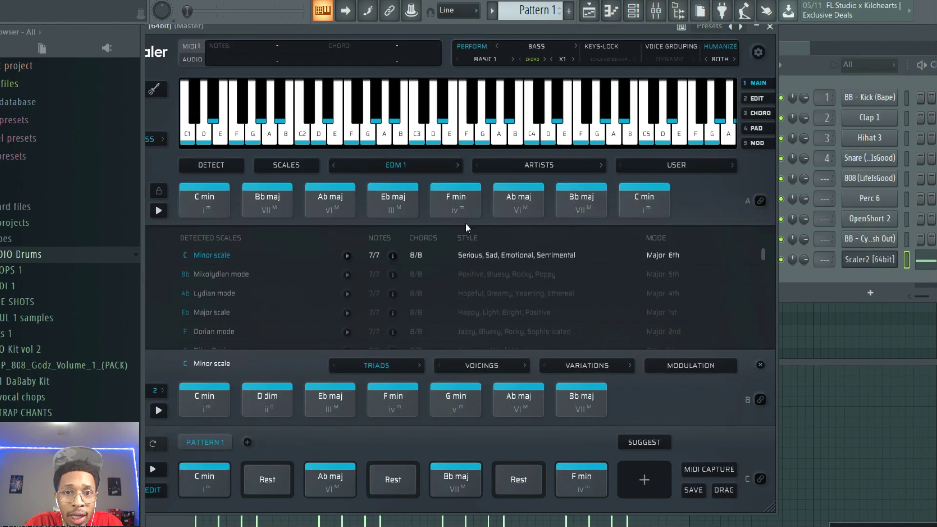
click(437, 166)
mouse_move(396, 180)
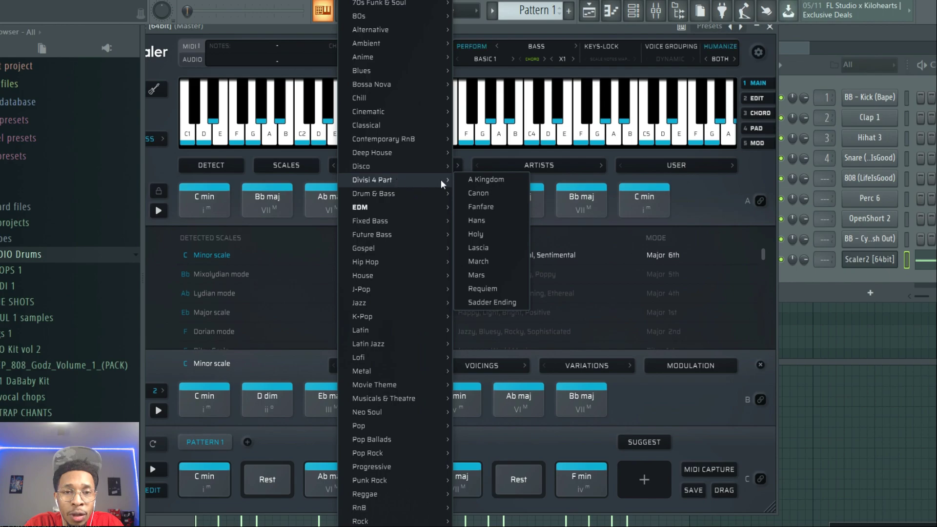
click(484, 178)
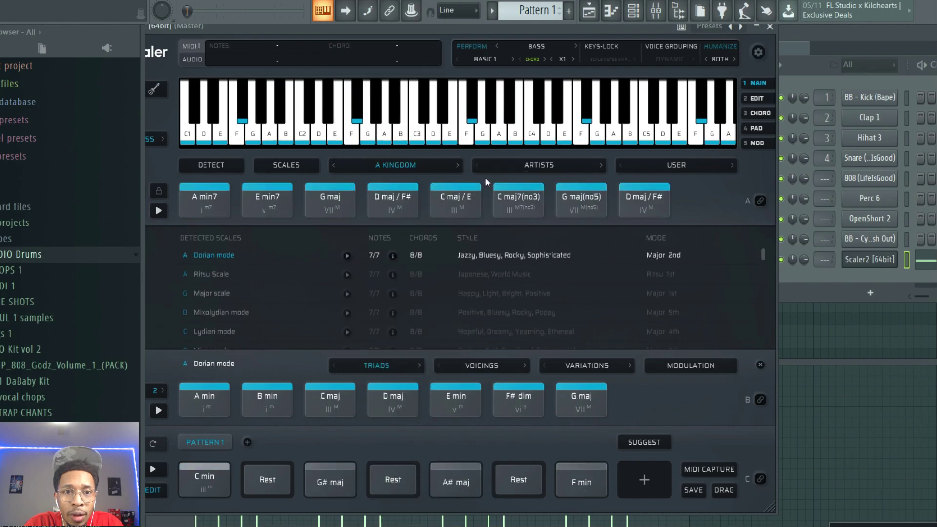
click(198, 208)
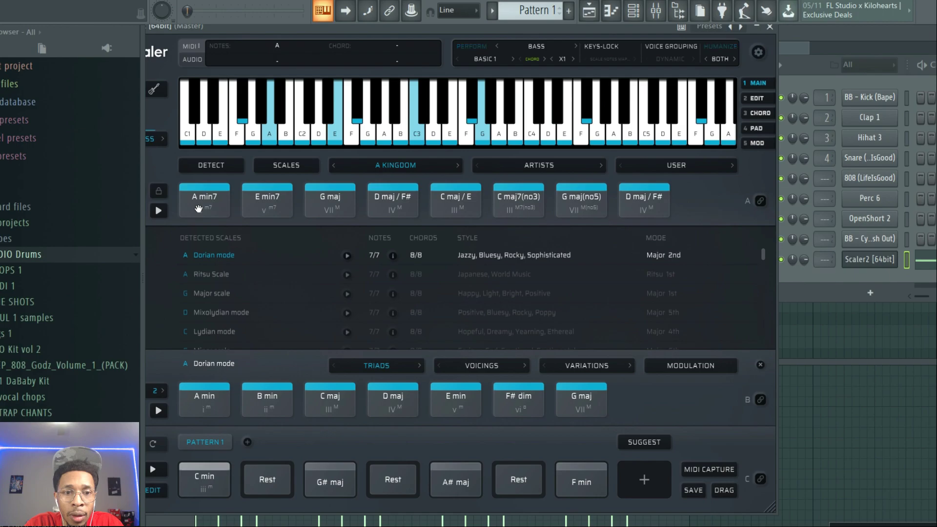
click(268, 199)
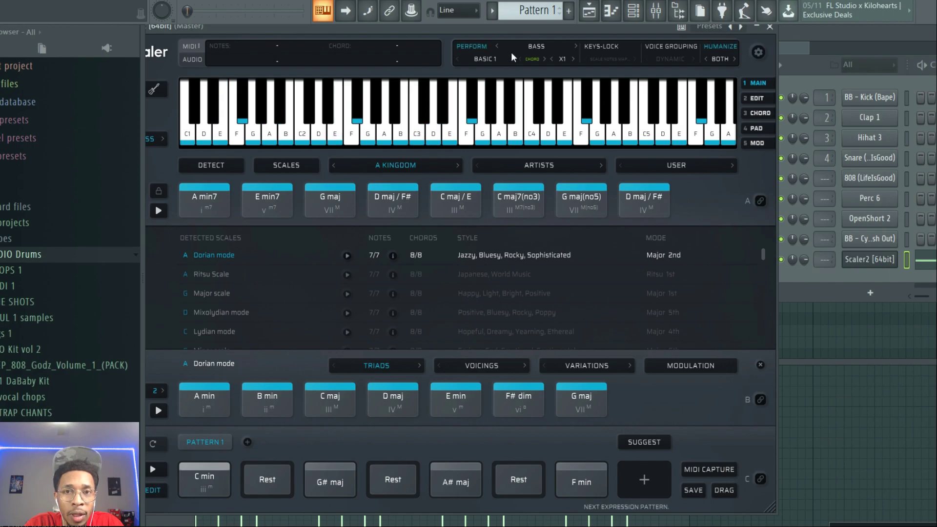
Change the performance mode from Bass to Melody
click(532, 46)
click(530, 184)
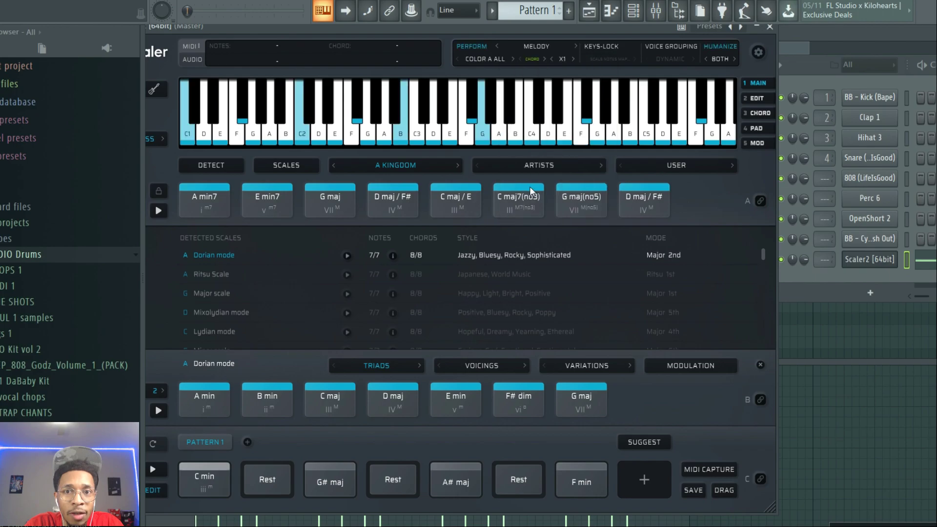
click(222, 210)
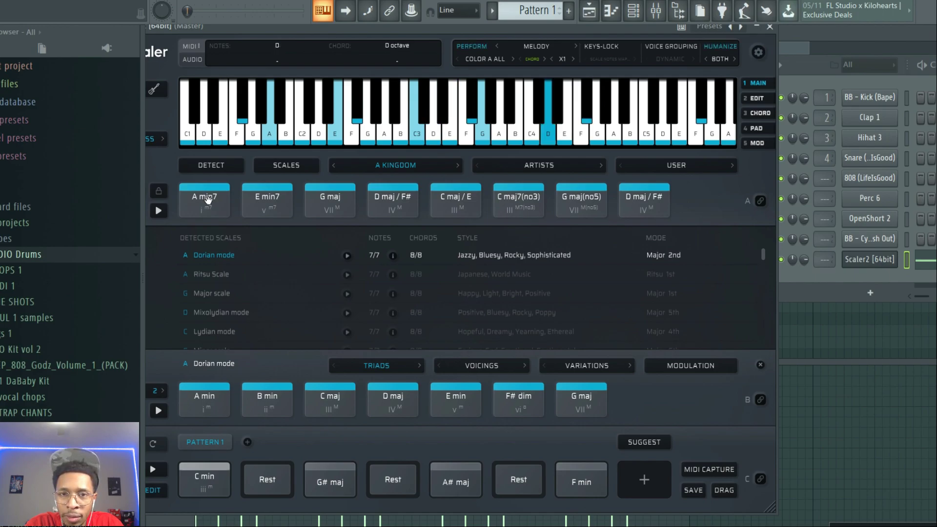
click(534, 44)
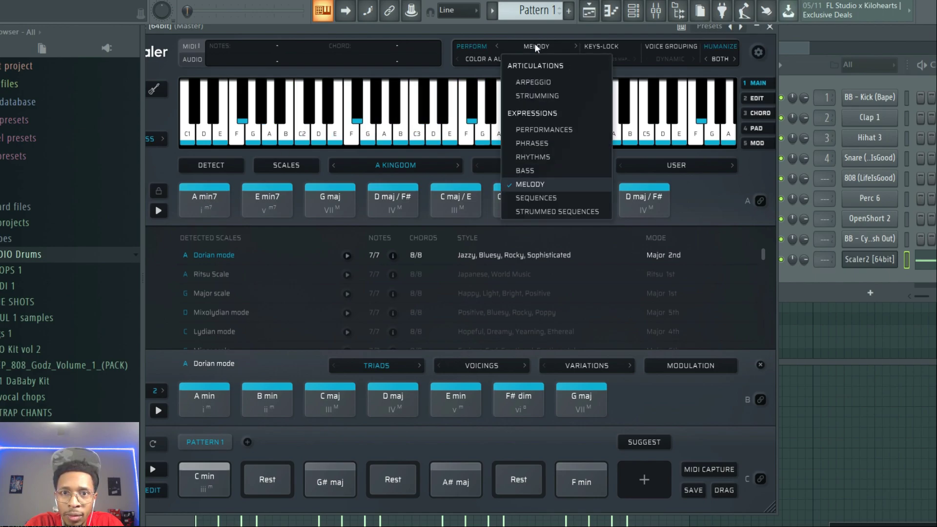
Perform with the Common 2 rhythm and play A min7, E min7, G maj, D maj/F#, C maj/E
click(534, 156)
click(501, 59)
mouse_move(505, 74)
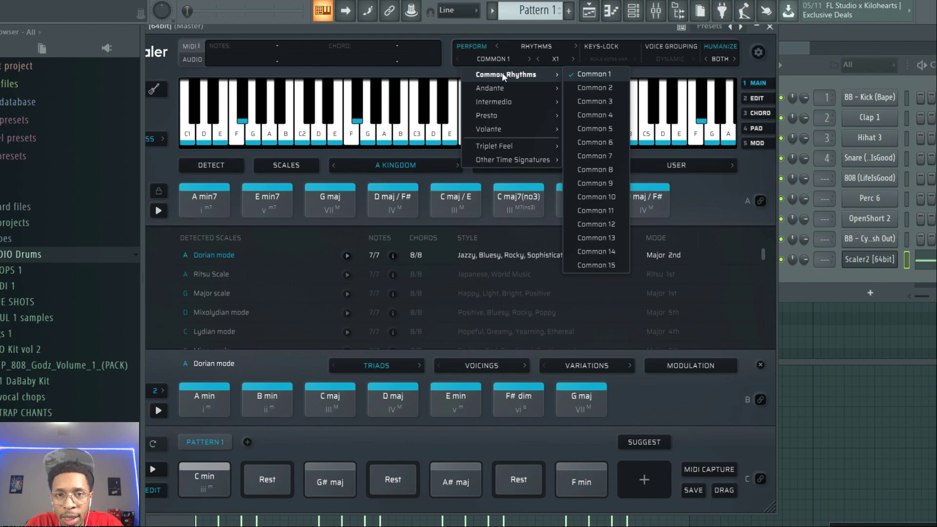
click(586, 90)
click(209, 201)
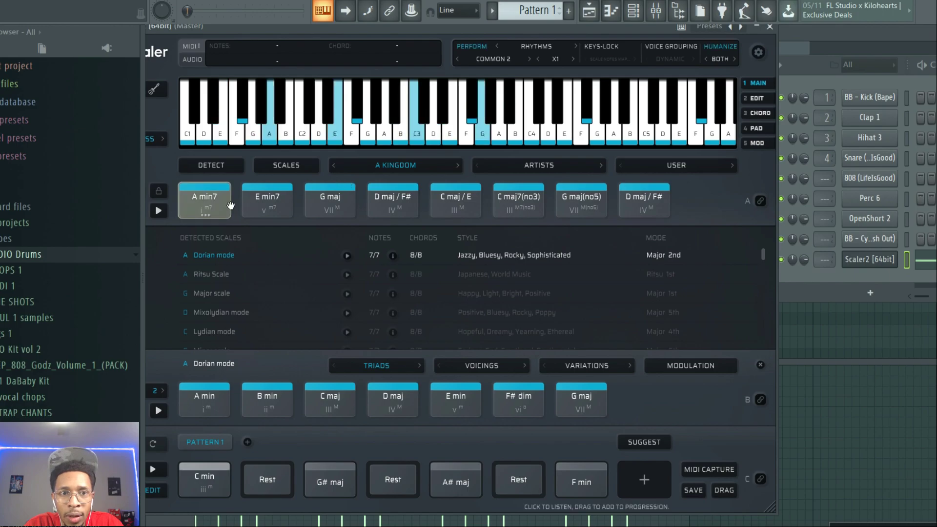
click(267, 201)
click(334, 200)
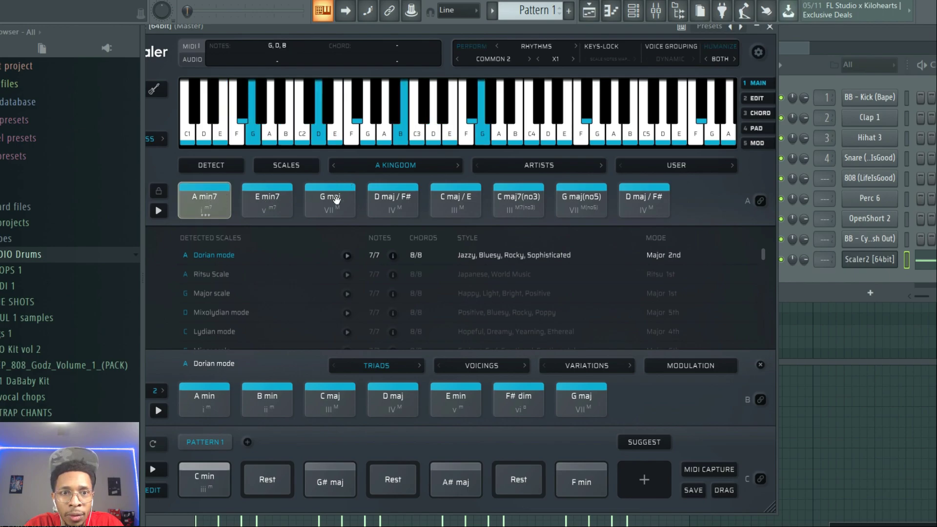
click(384, 194)
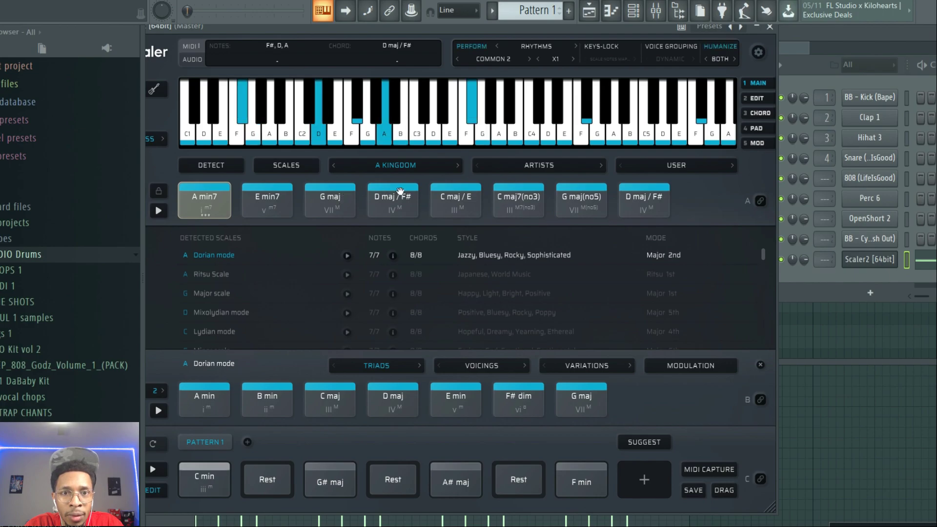
click(457, 198)
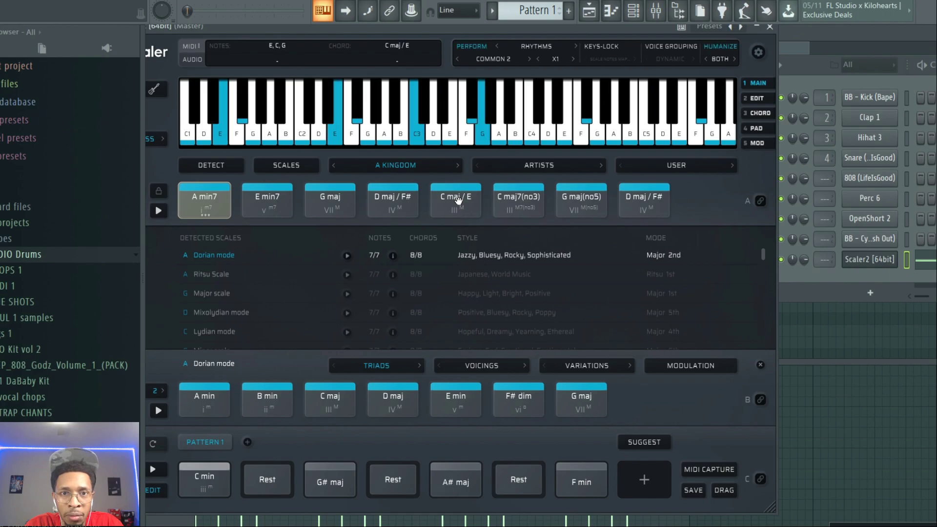
Double the rhythm resolution and try A min7 with the Common 3 and Common 4 rhythms
click(538, 59)
click(527, 59)
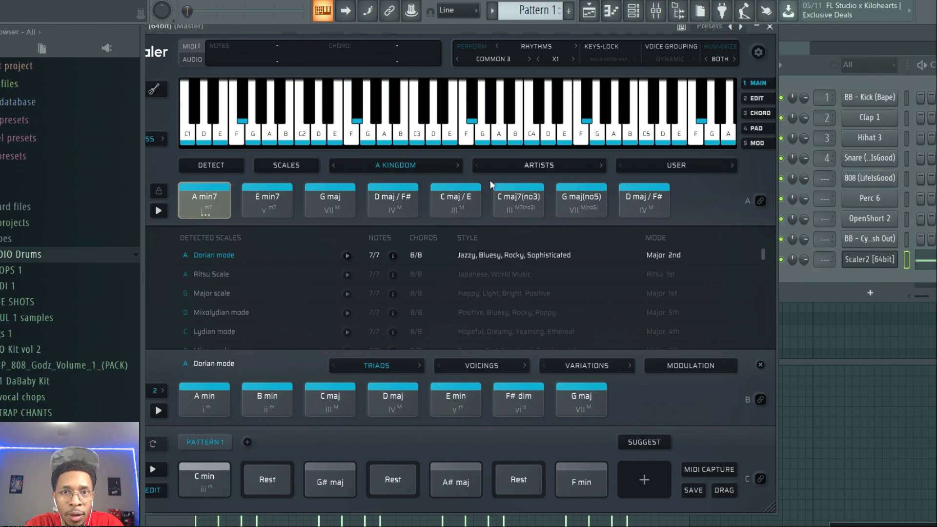
click(216, 197)
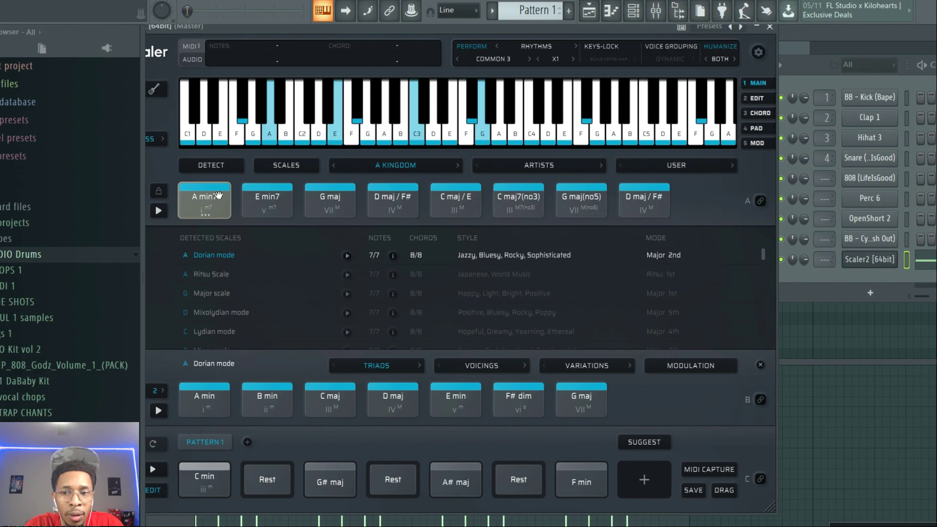
click(217, 194)
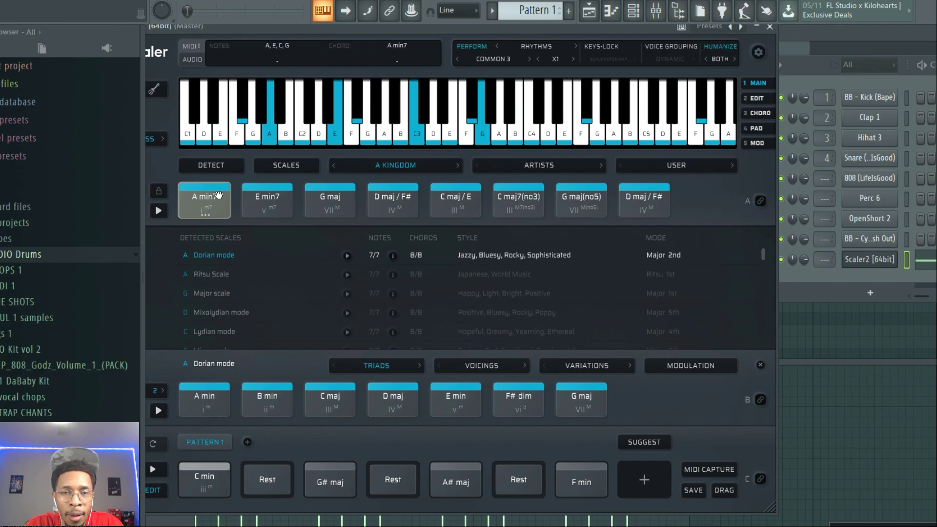
click(529, 58)
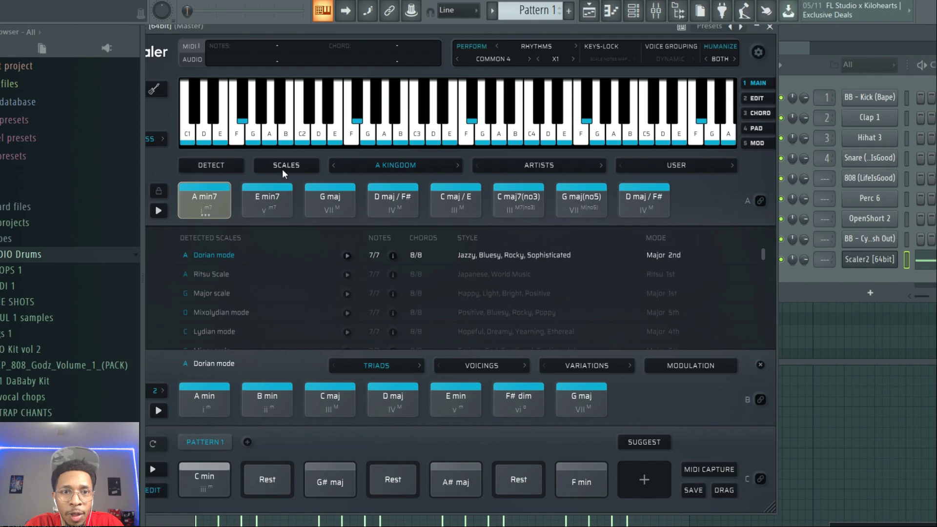
click(204, 199)
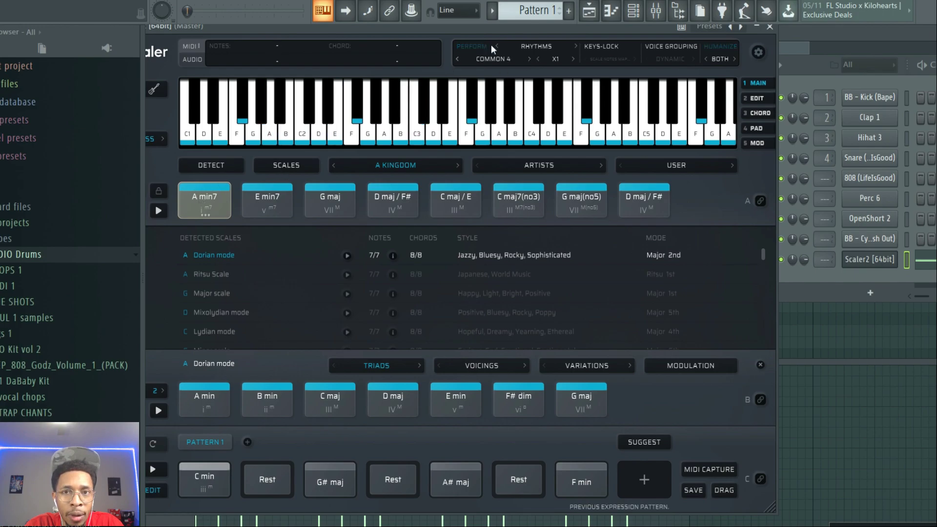
Switch to the Common 15 rhythm and play A min7, G maj and D maj/F#
click(492, 58)
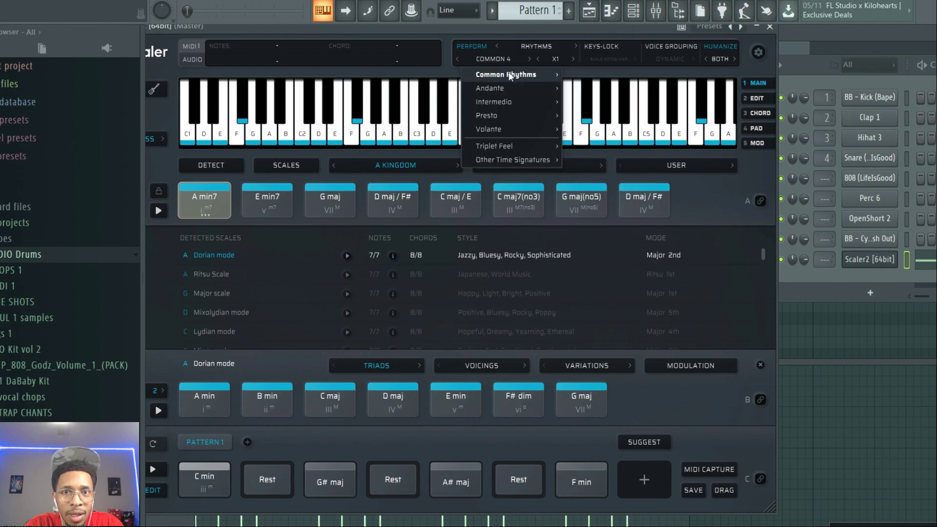
click(599, 218)
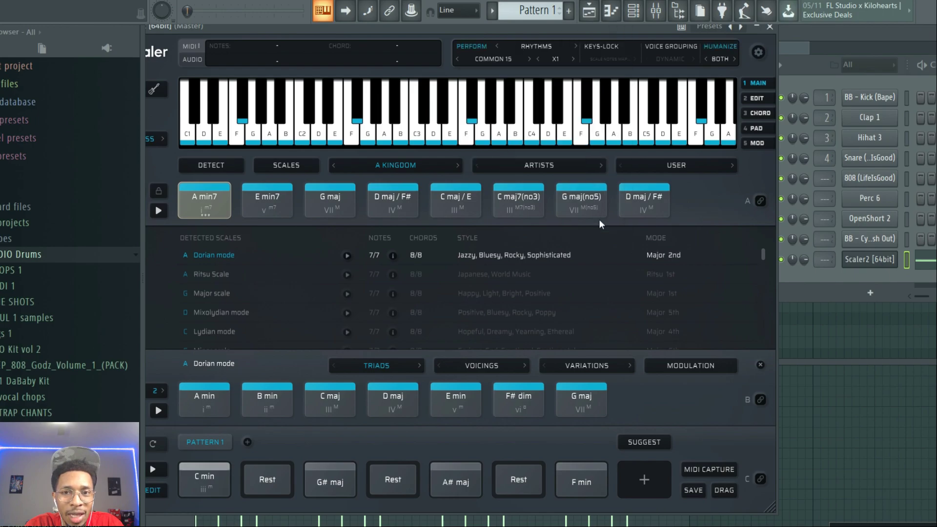
click(204, 196)
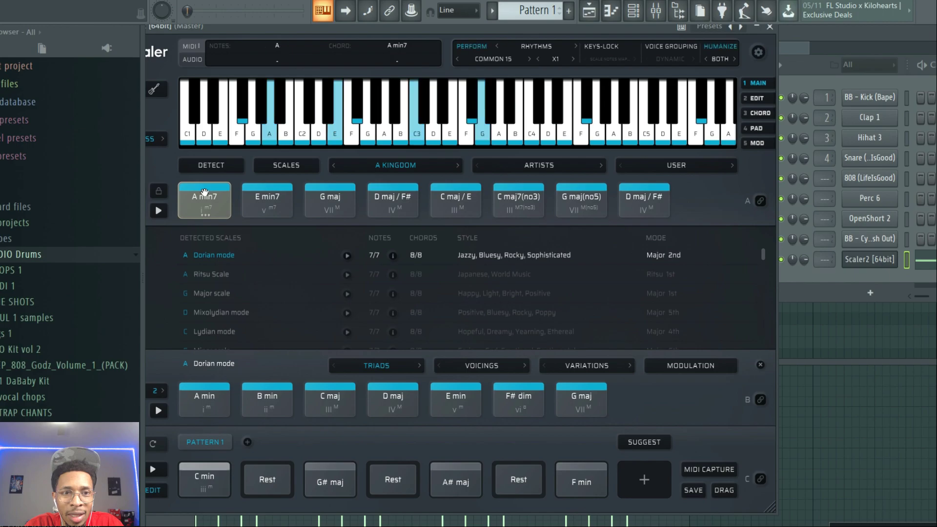
click(333, 203)
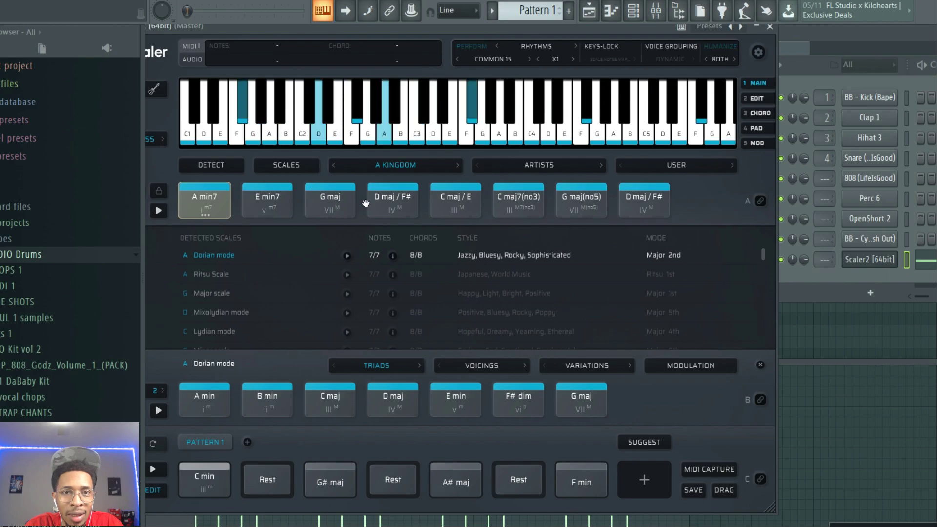
click(392, 203)
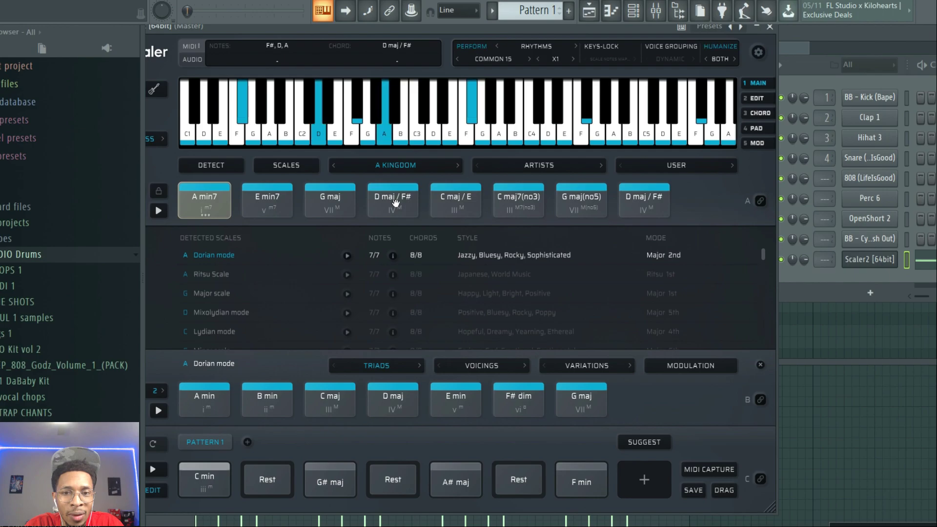
Select all chords in Pattern 1, including F min, and delete them
click(568, 473)
mouse_move(585, 443)
mouse_down()
mouse_move(442, 487)
mouse_move(235, 505)
mouse_move(187, 490)
mouse_up()
key(Delete)
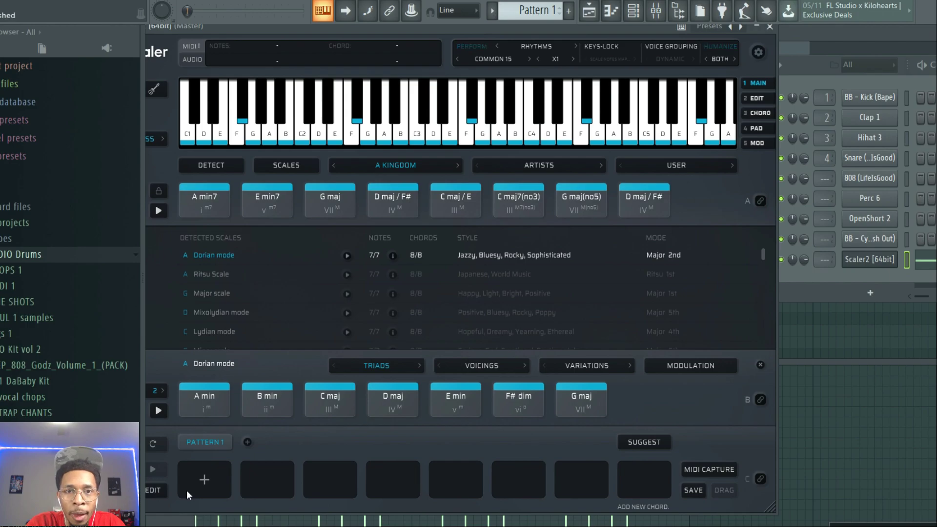
Set the performance to Phrases using the Common Phrases > Basic > Progression 17 preset
click(524, 45)
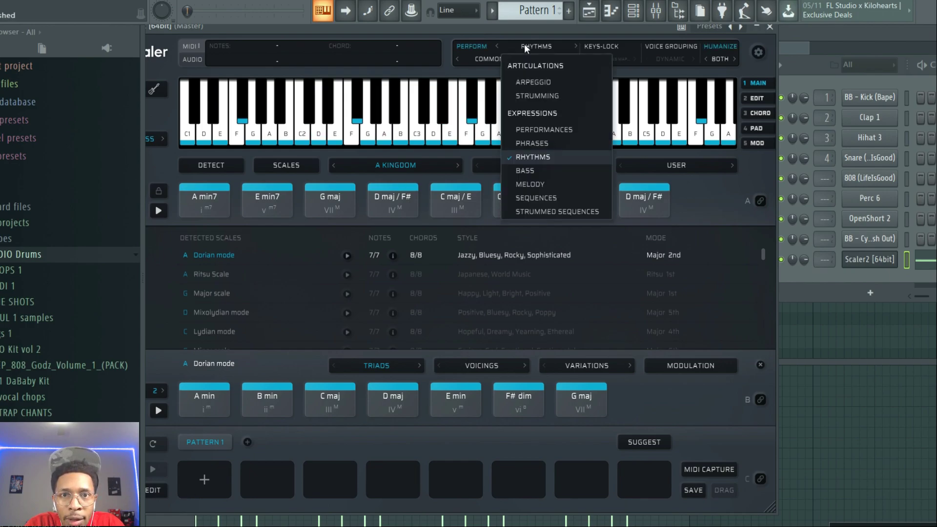
click(531, 144)
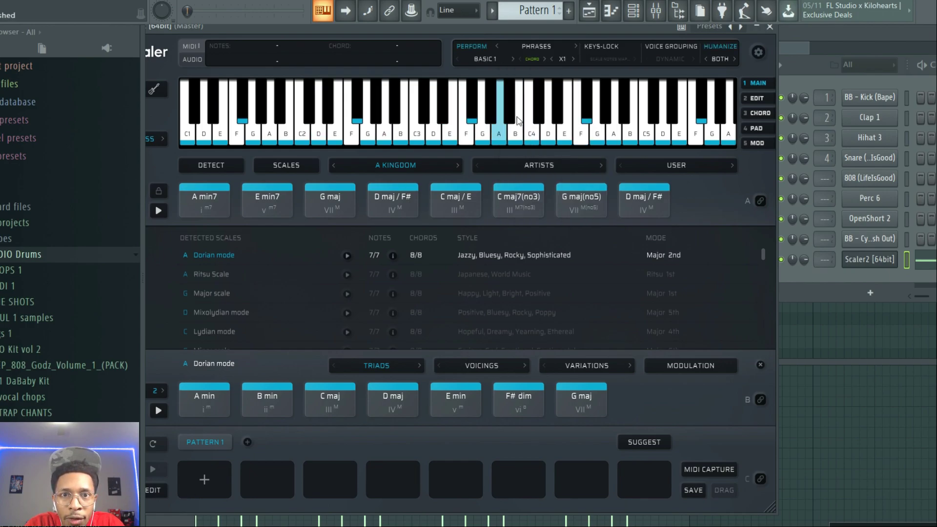
click(487, 57)
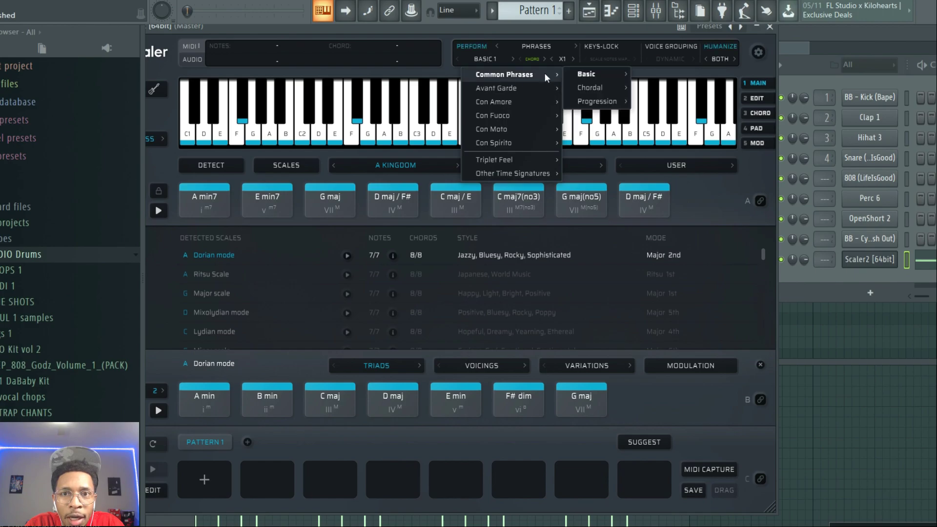
mouse_move(586, 74)
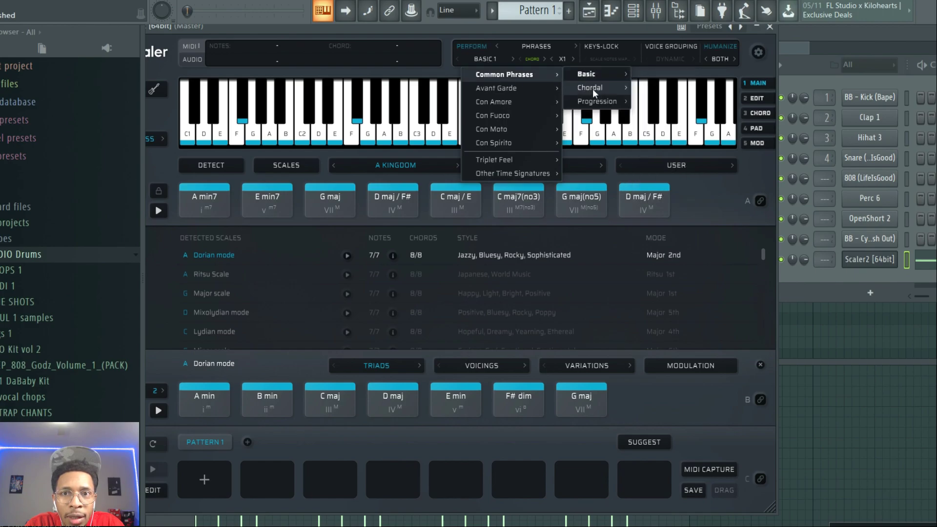
mouse_move(597, 101)
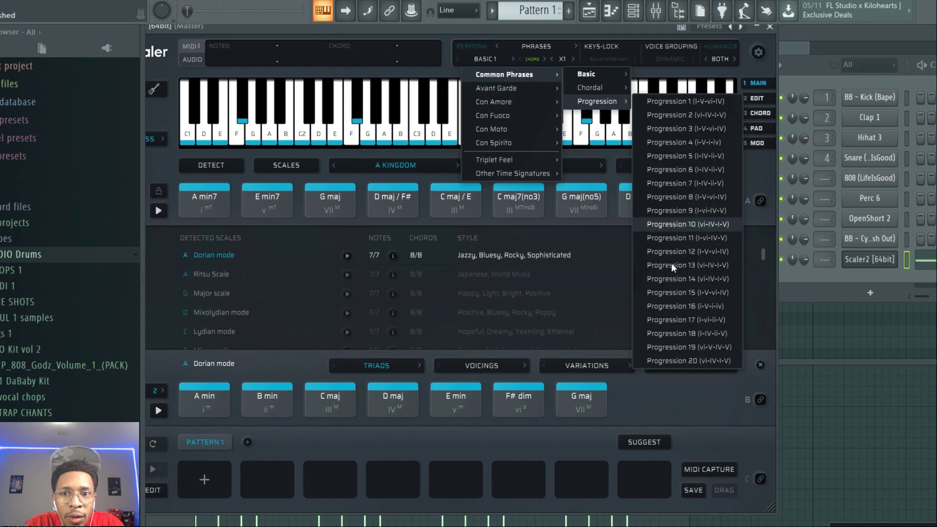
click(674, 317)
Play A min7, E min7, G maj and D maj/F# with the Progression 17 phrase
click(212, 198)
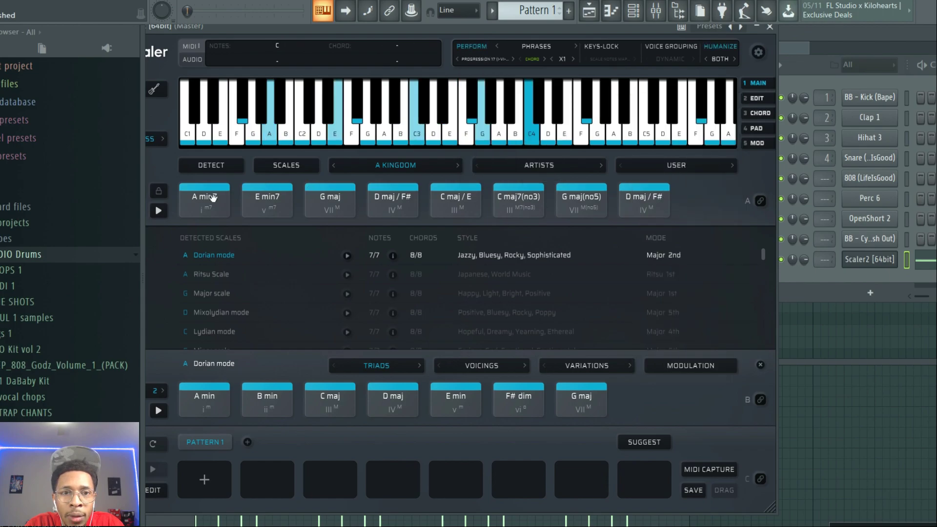
click(265, 193)
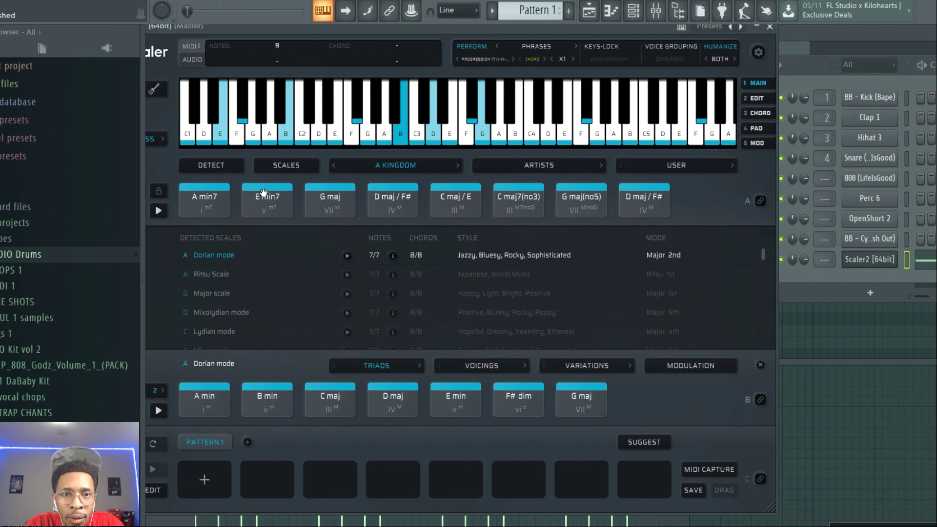
click(329, 198)
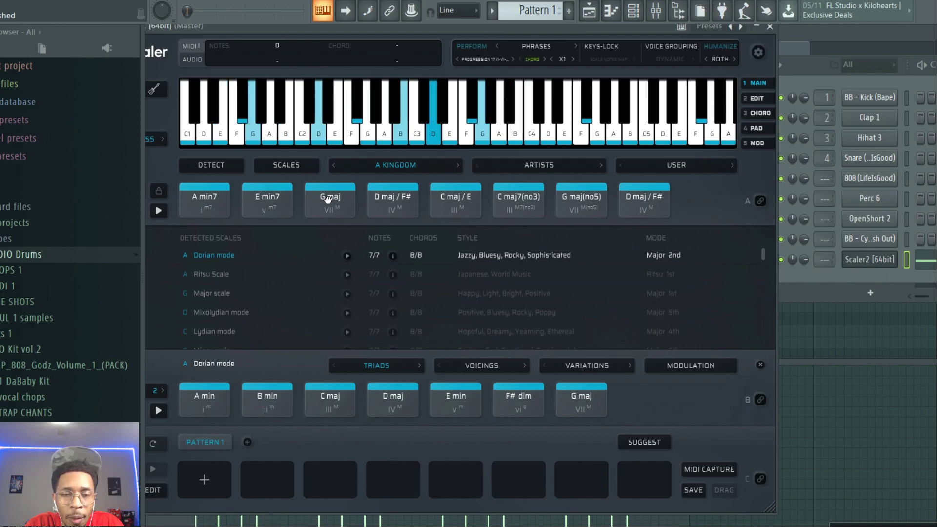
click(392, 198)
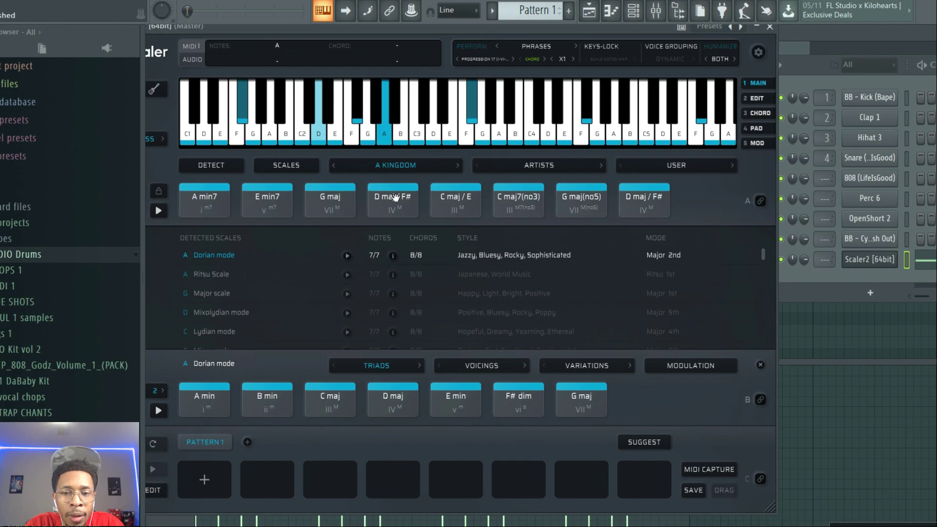
click(393, 198)
click(394, 198)
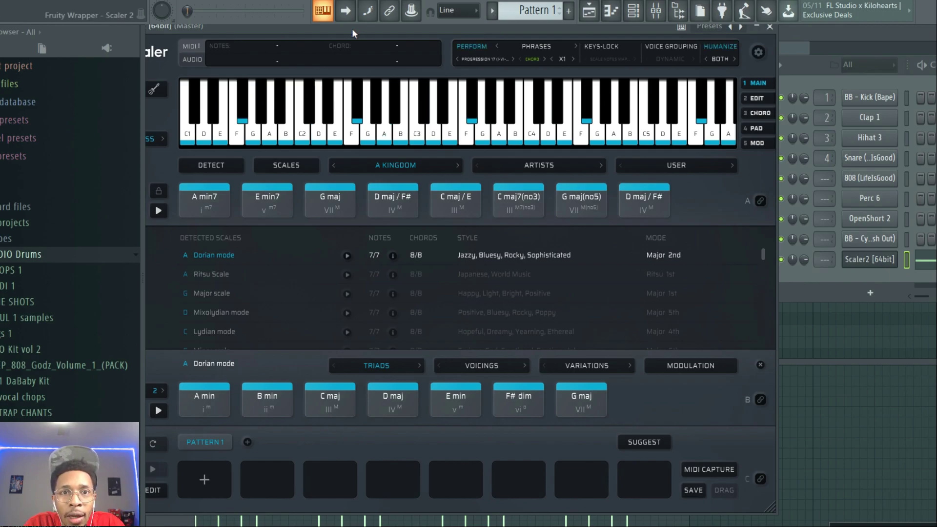
drag(352, 29, 440, 27)
click(224, 138)
mouse_move(224, 209)
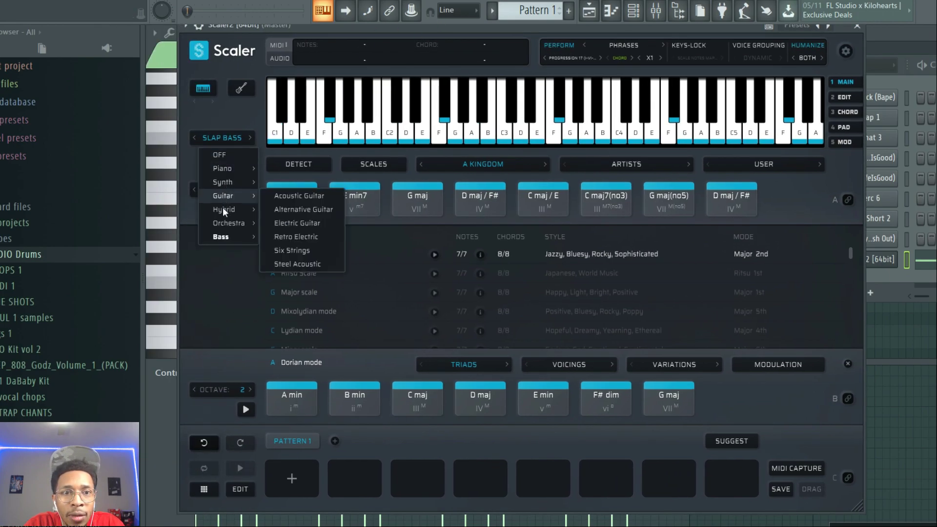
Switch the sound to Hybrid Keys and load Hirajoshi Scale from a 'jap' scale search
click(275, 208)
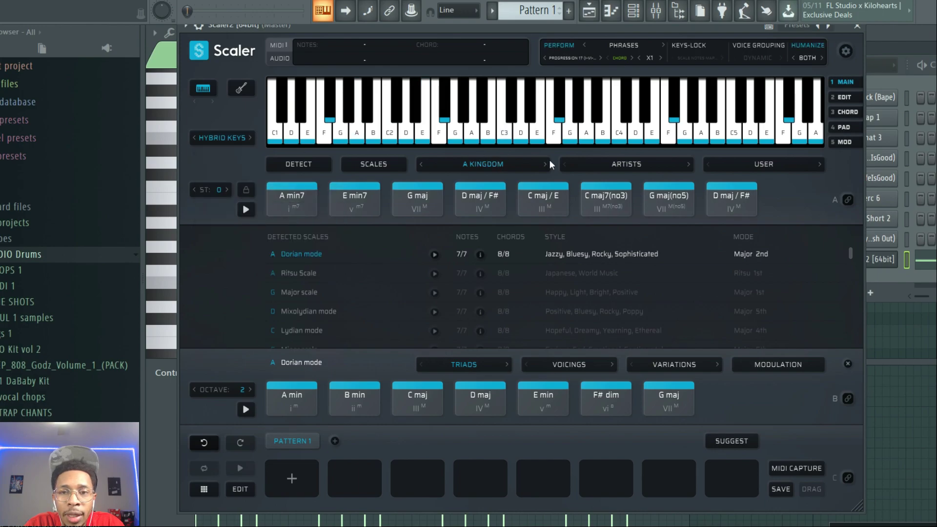
click(373, 166)
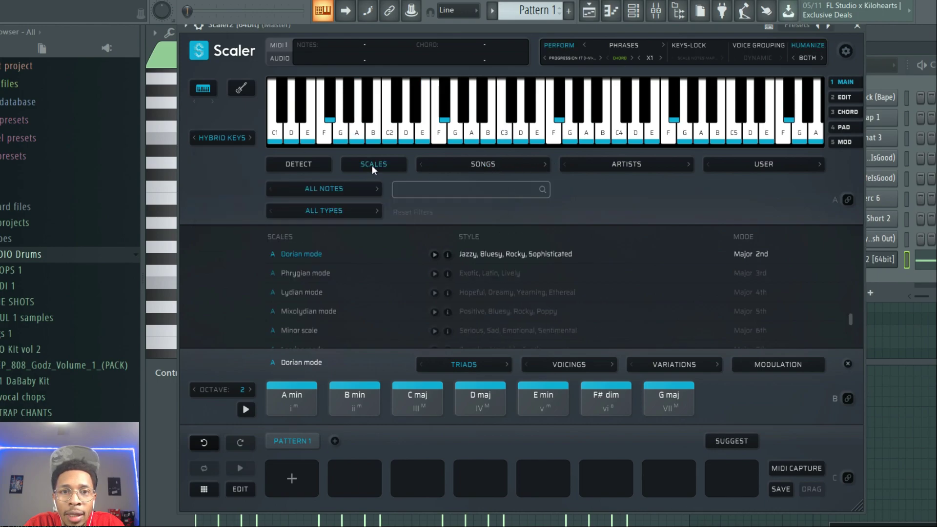
click(410, 192)
text(jap)
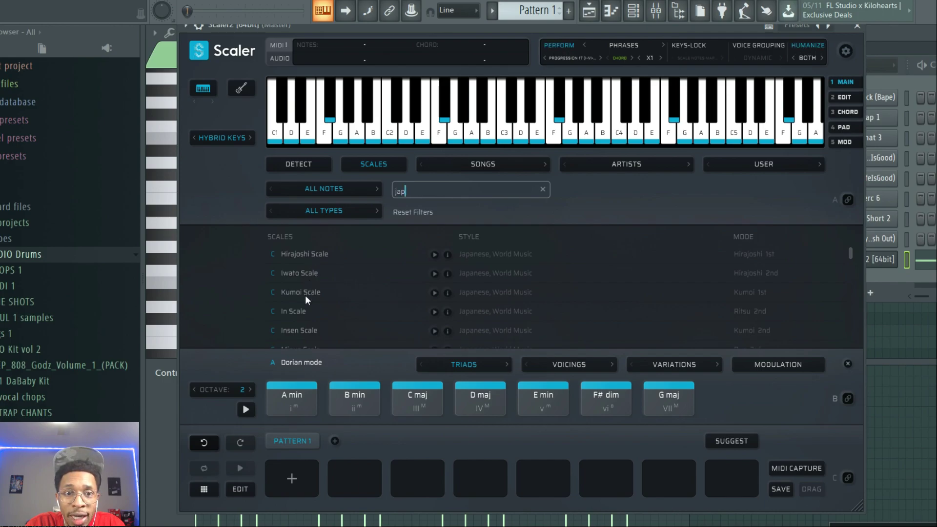
click(315, 252)
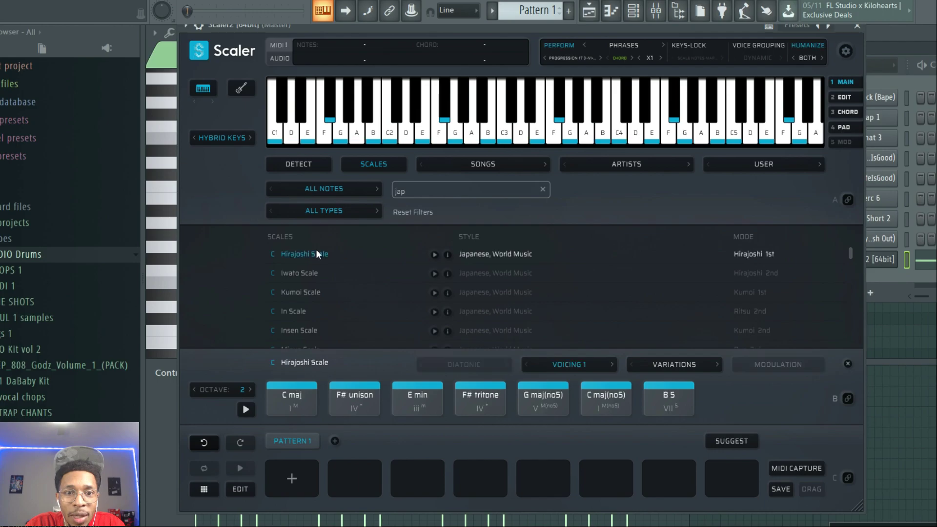
Play the Hirajoshi chords: C maj, F# unison, E min, G maj(no5), C maj(no5), B5
click(296, 407)
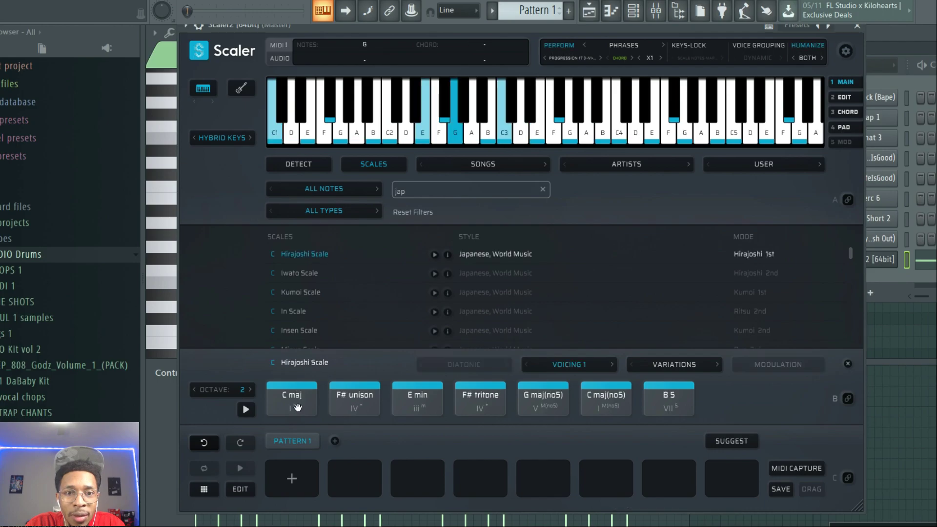
click(354, 402)
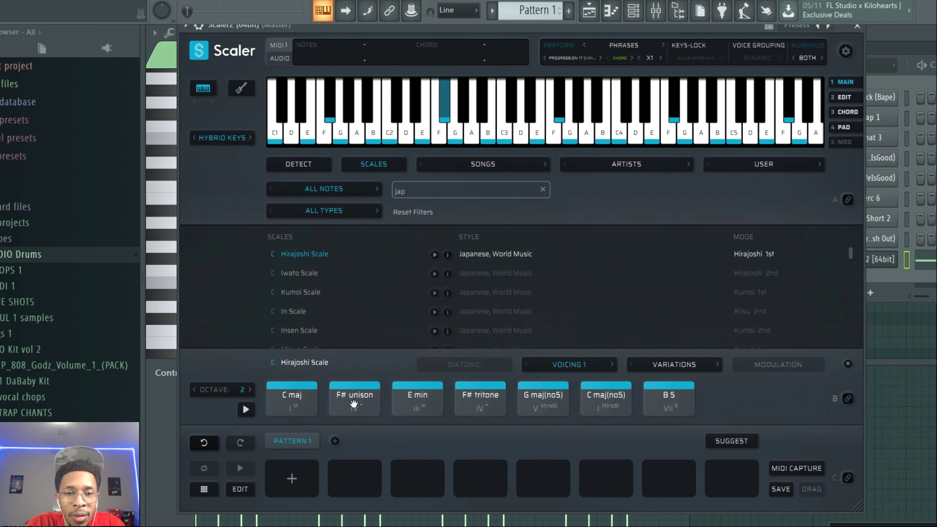
click(418, 396)
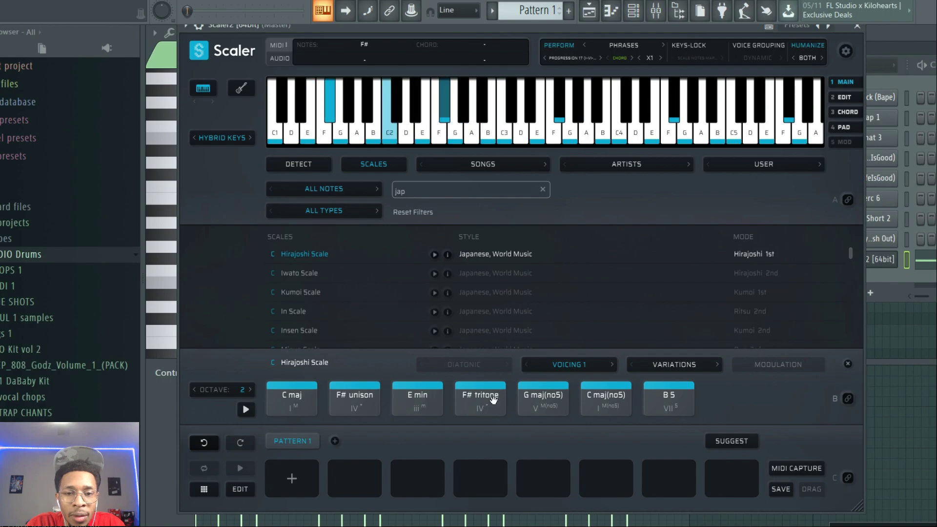
click(542, 399)
click(606, 395)
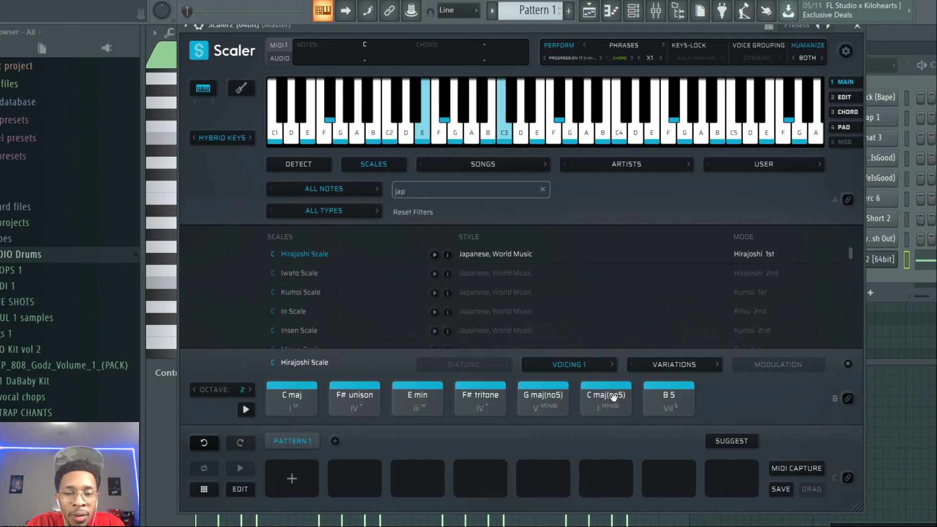
click(668, 395)
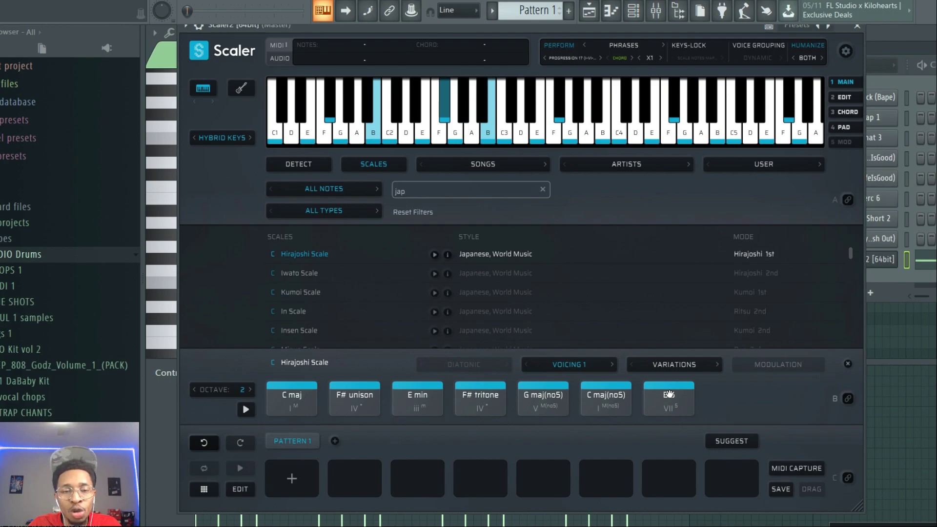
Load Iwato Scale and play C min, D tritone, Eb maj(no5), Ab maj(no5), G 5, Ab maj, D unison
click(301, 273)
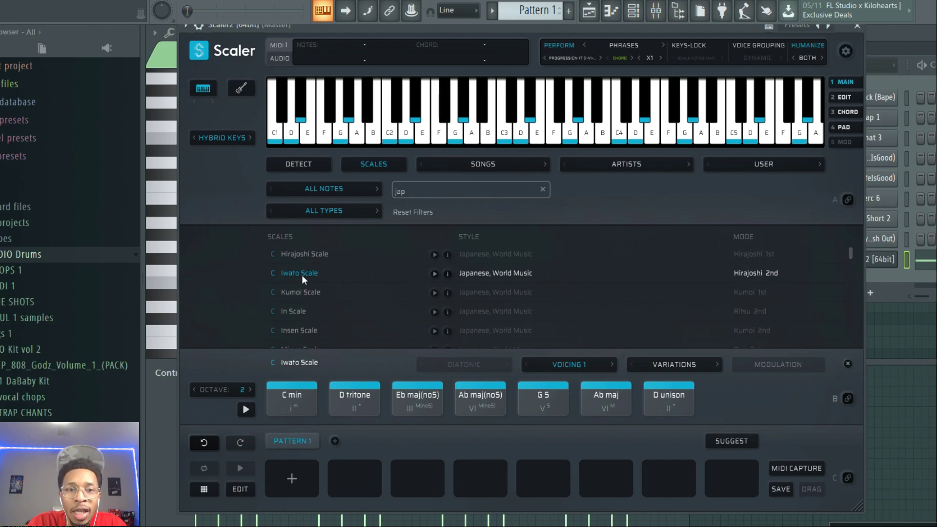
click(292, 399)
click(351, 402)
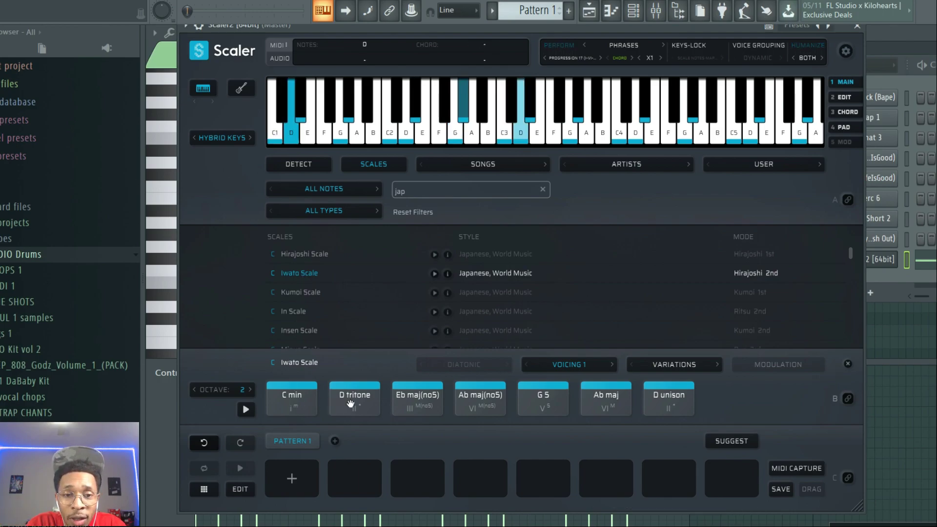
click(399, 403)
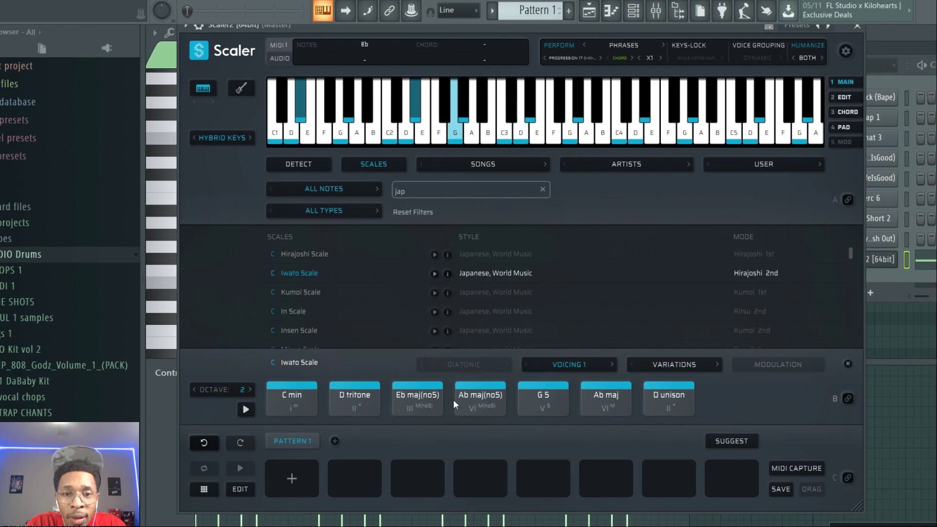
click(468, 402)
click(543, 400)
click(607, 399)
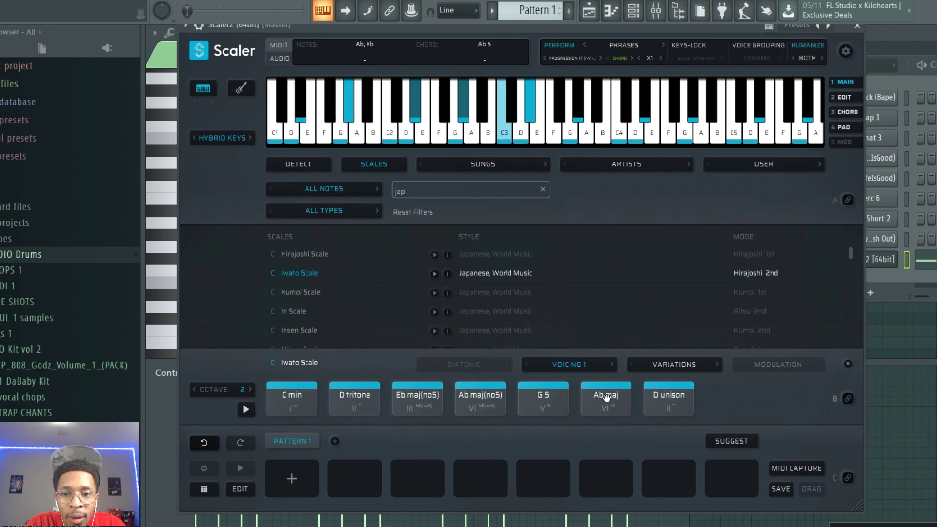
click(669, 403)
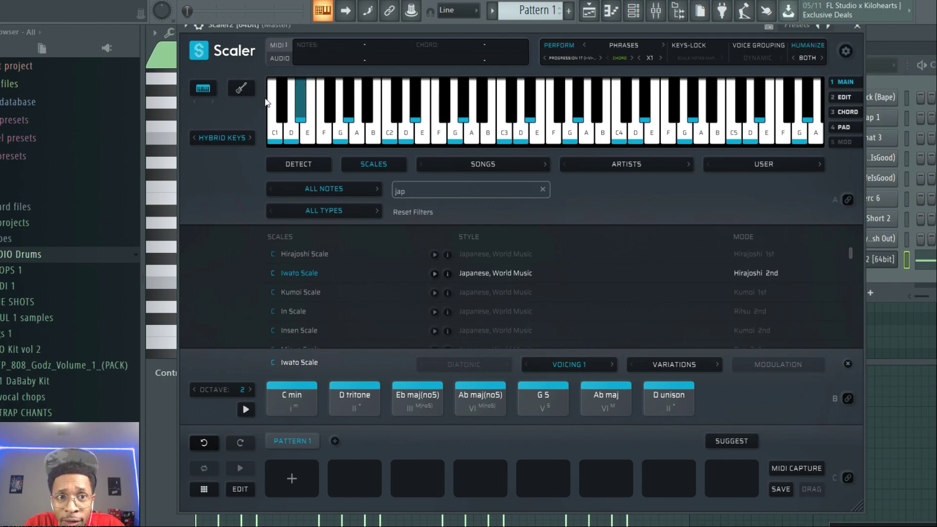
Show notes on the guitar fretboard and audition the Iwato chords from C min to D unison
click(240, 89)
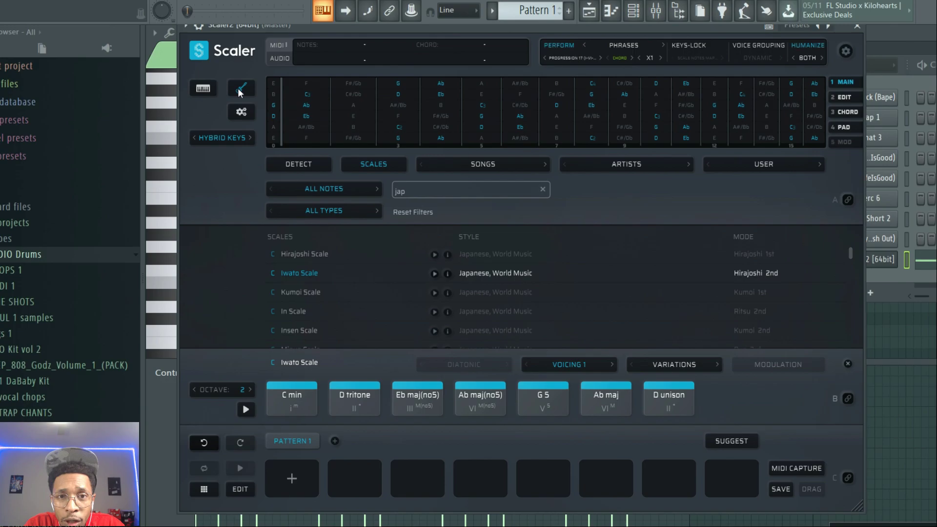
key(BackSpace)
key(BackSpace)
key(BackSpace)
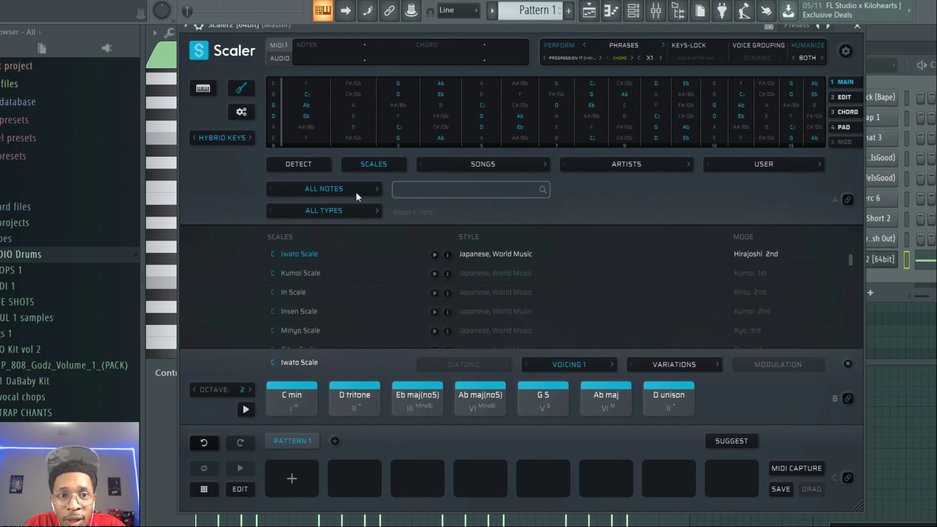
click(290, 392)
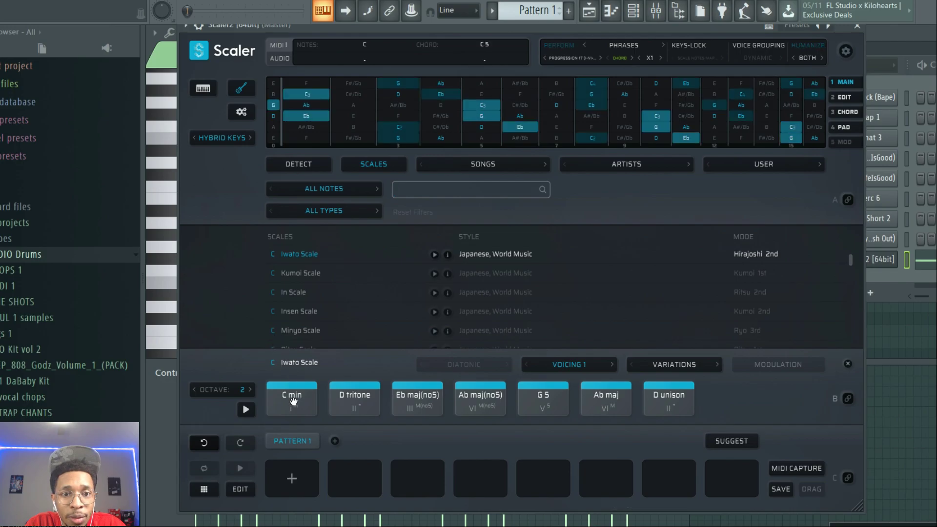
click(356, 402)
click(393, 401)
click(483, 399)
click(546, 403)
click(599, 398)
click(658, 397)
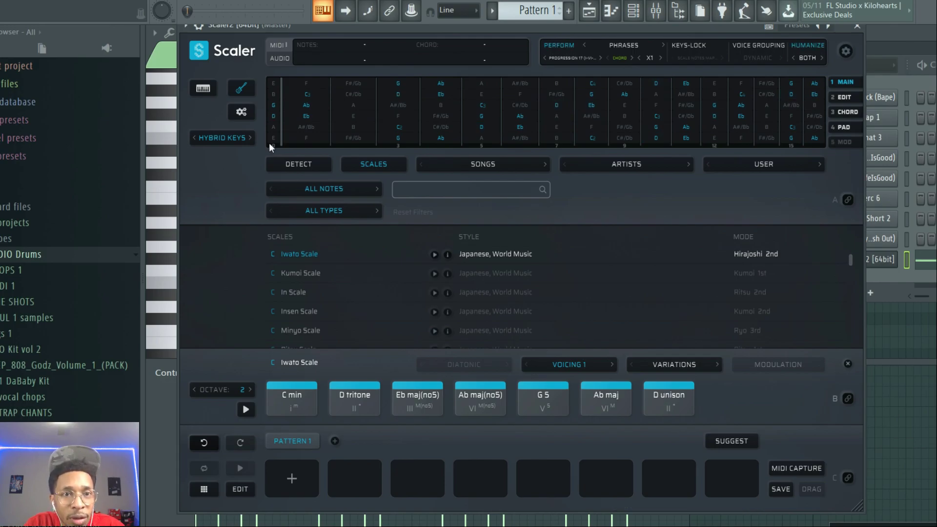
Keep Standard tuning, note names and no chord charts, then return to the piano keyboard view
click(242, 112)
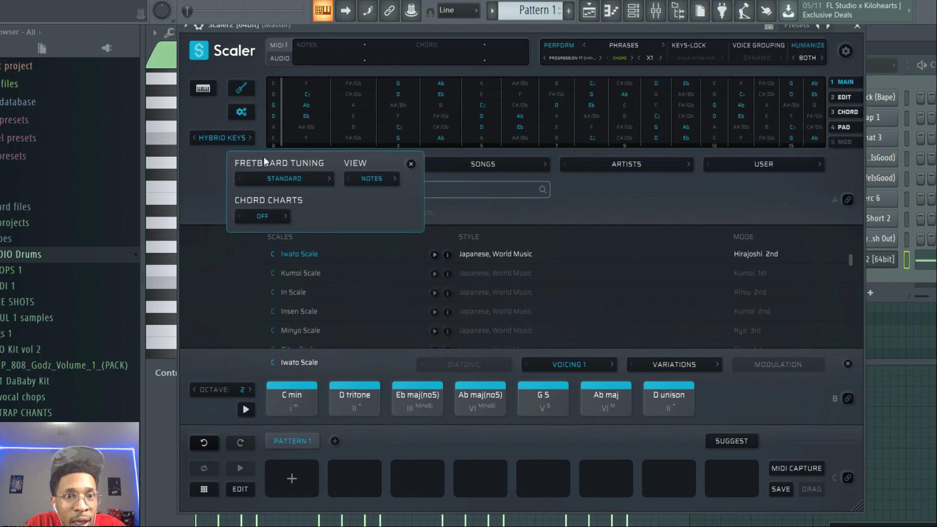
click(273, 176)
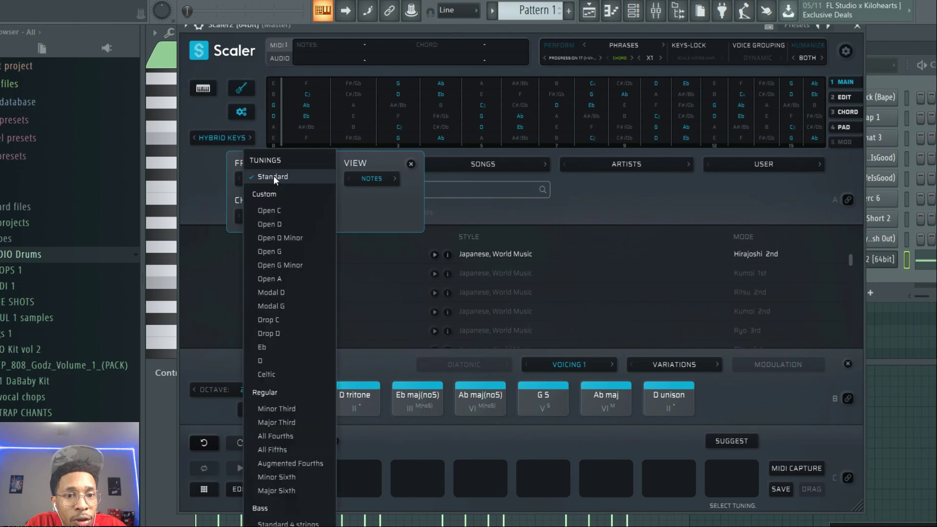
click(273, 176)
click(358, 178)
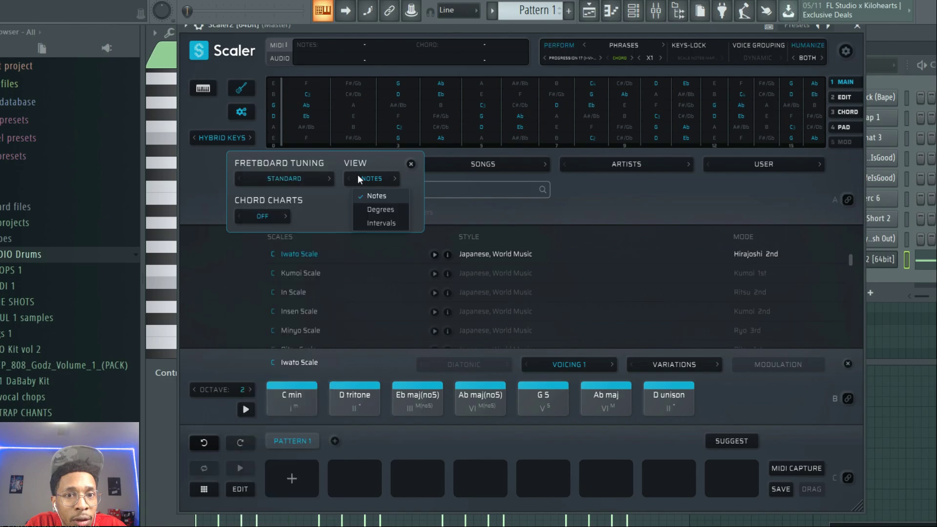
click(267, 213)
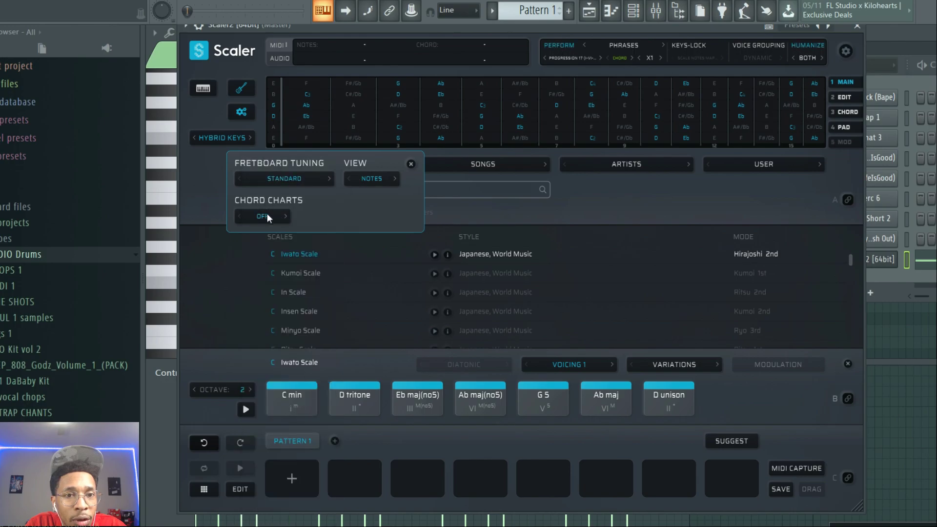
click(322, 207)
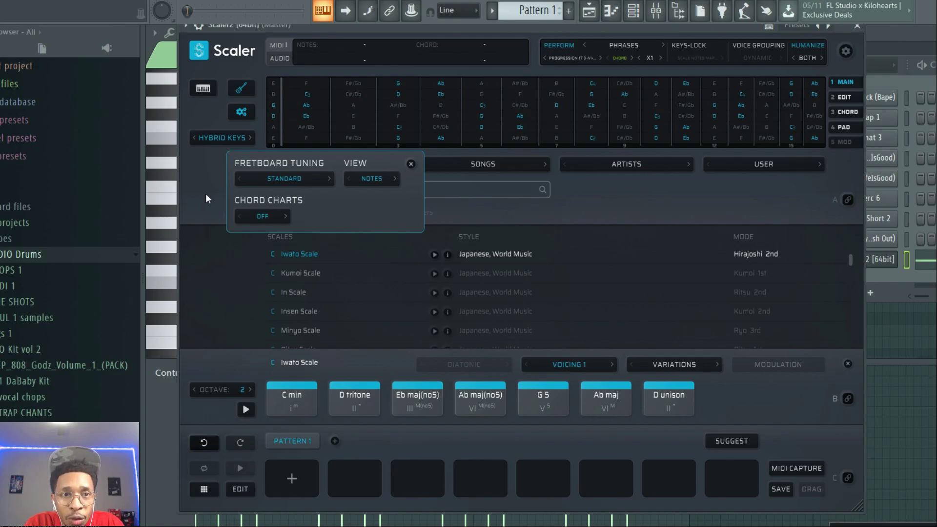
click(203, 87)
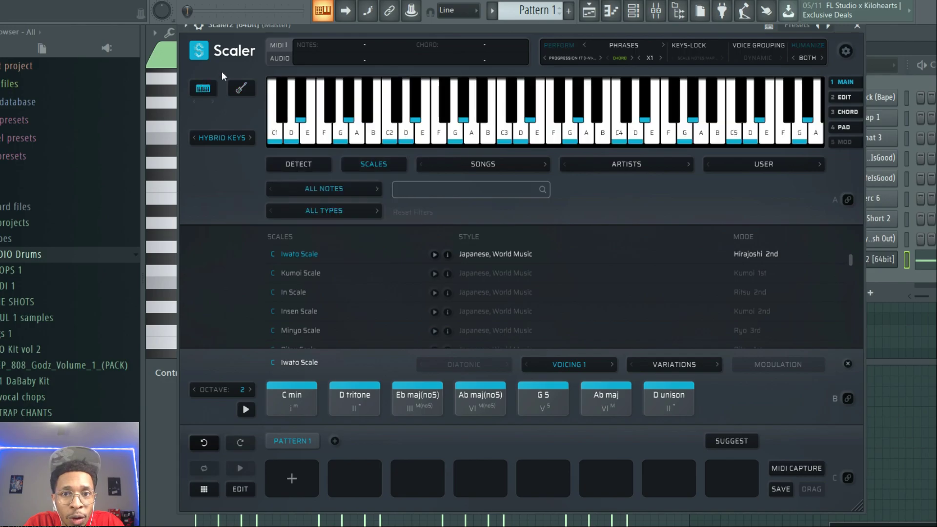
click(493, 161)
mouse_move(448, 166)
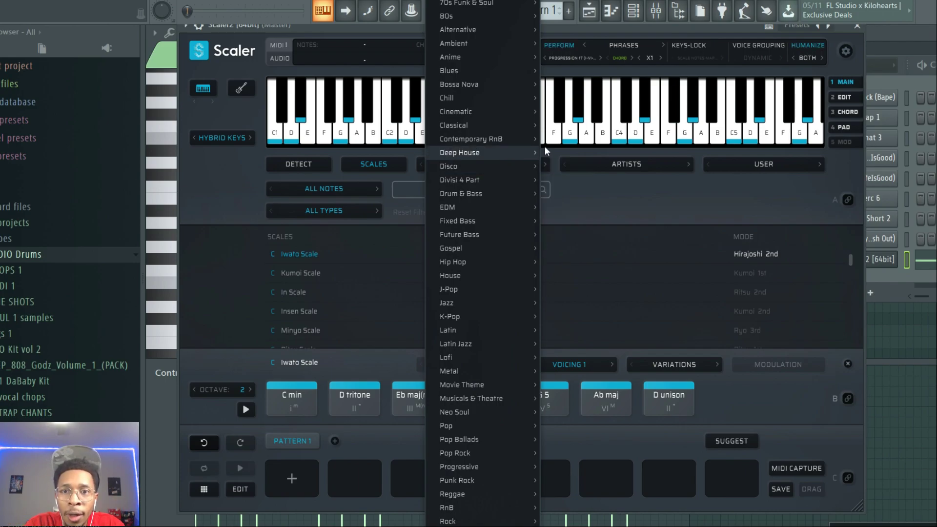
click(608, 163)
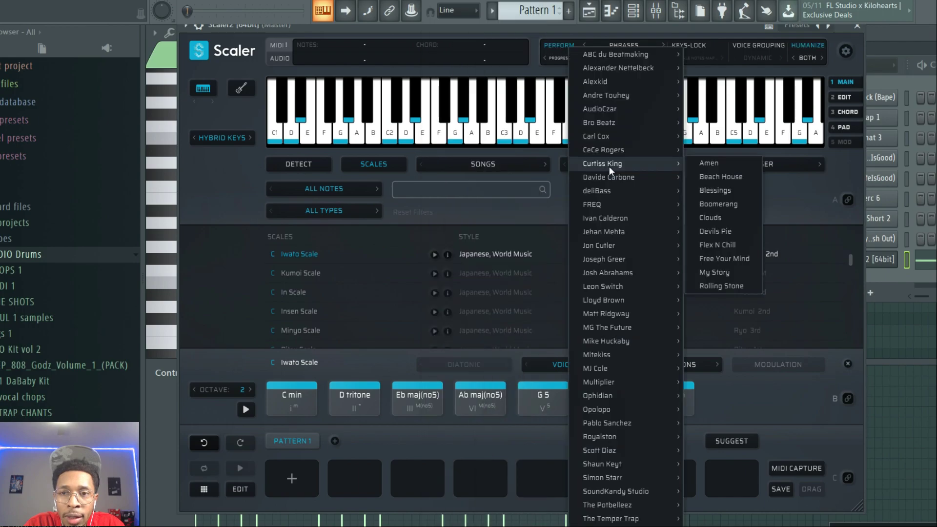
click(788, 162)
click(788, 161)
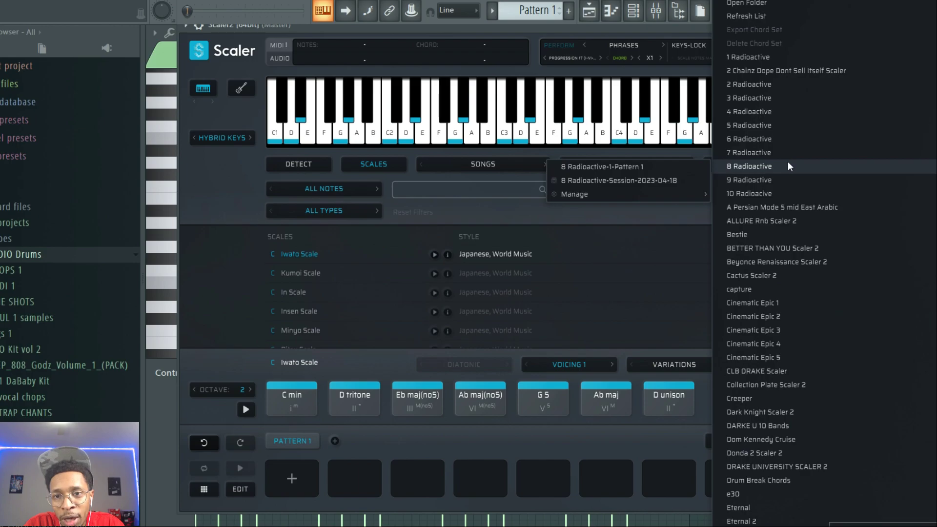
click(697, 213)
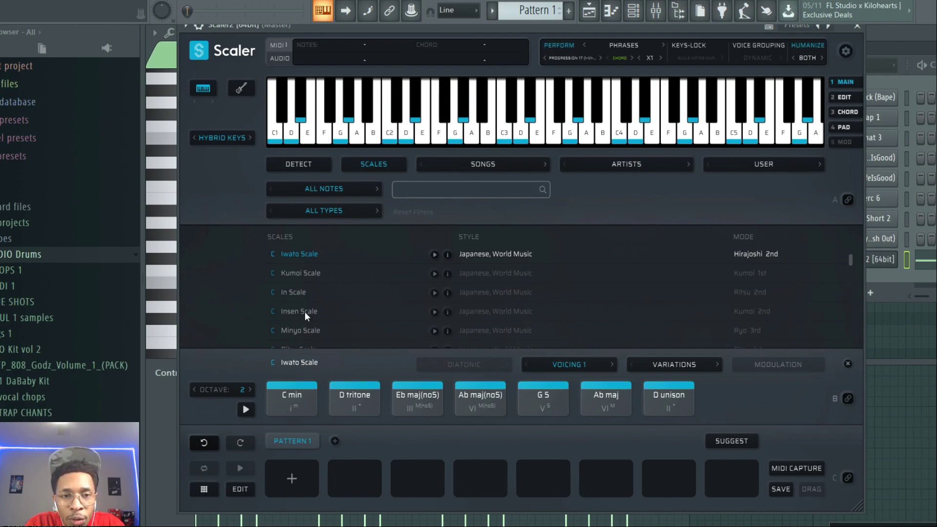
Set the sound to Orchestra > Choir and audition C min, D tritone, Eb maj and Ab maj(no5)
click(223, 136)
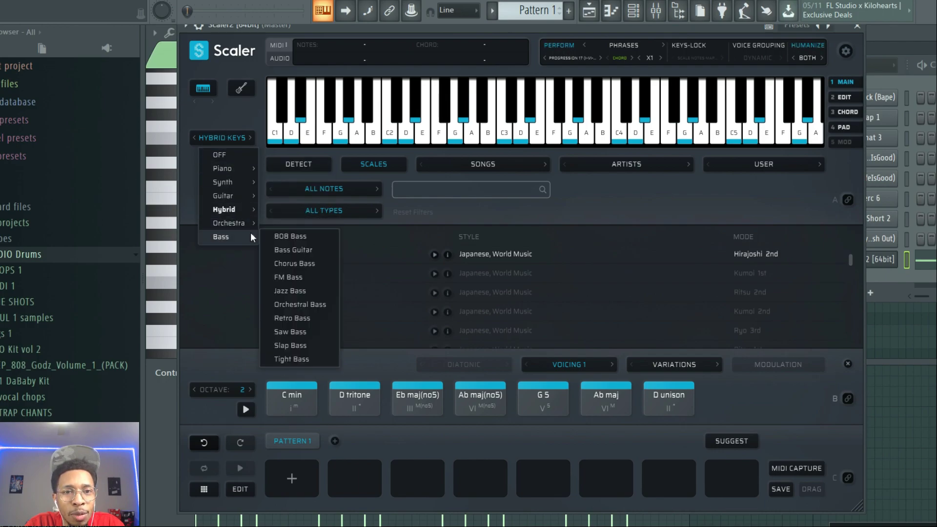
mouse_move(229, 223)
click(278, 238)
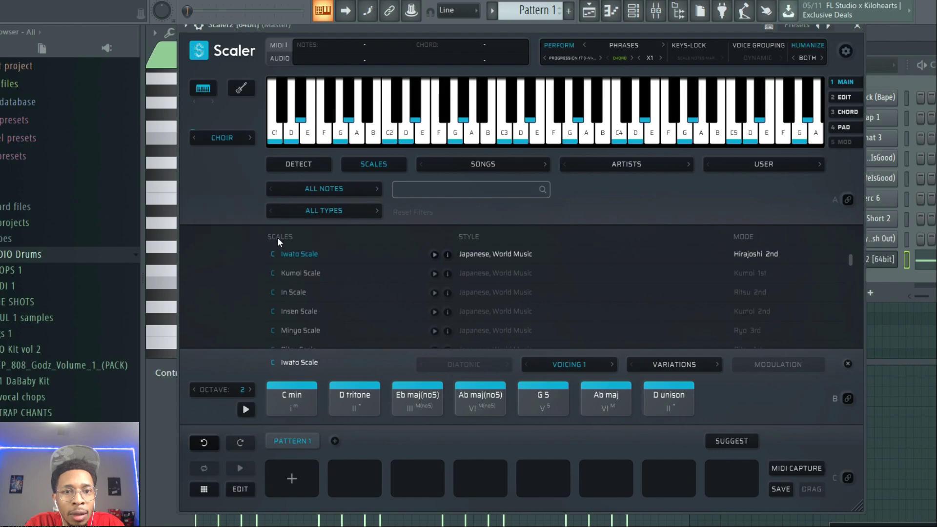
click(298, 400)
click(351, 397)
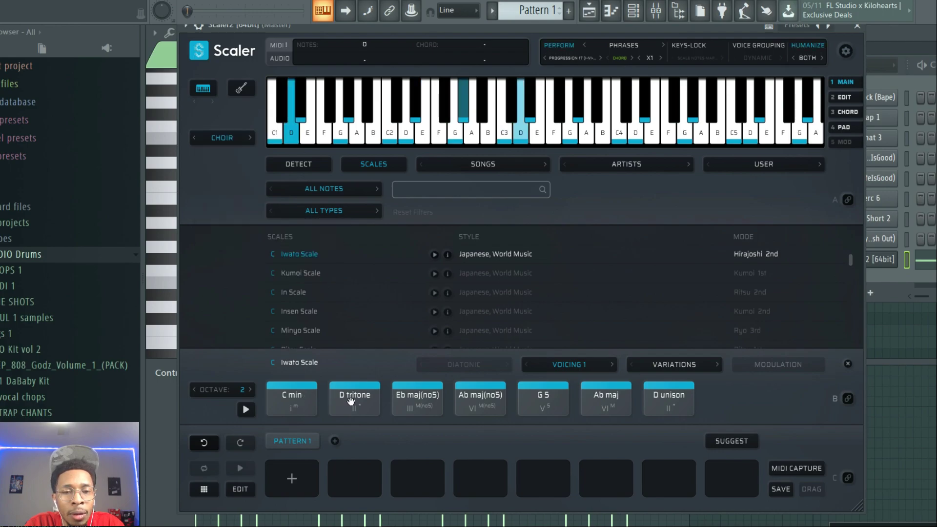
click(407, 399)
click(480, 398)
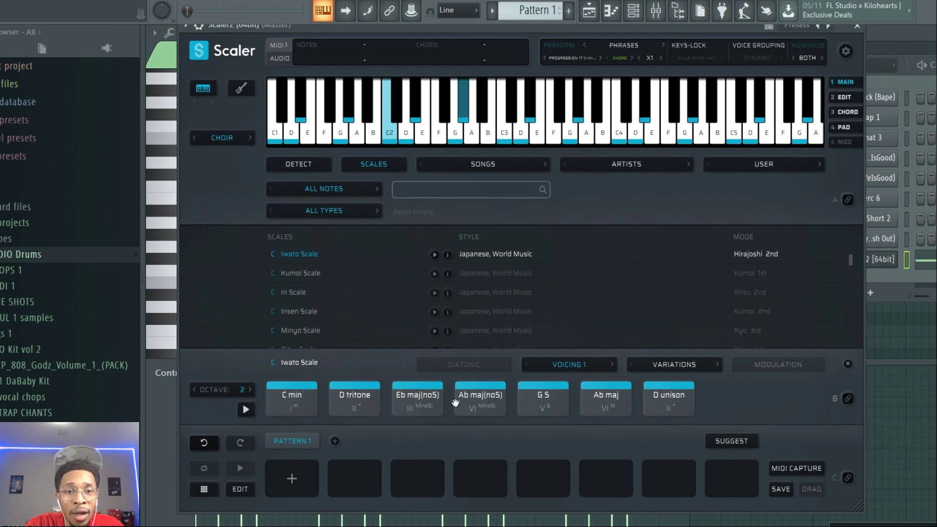
Load the Minyo Scale chord set and audition its chords, including C min(no5) and Eb 5
click(292, 330)
click(297, 399)
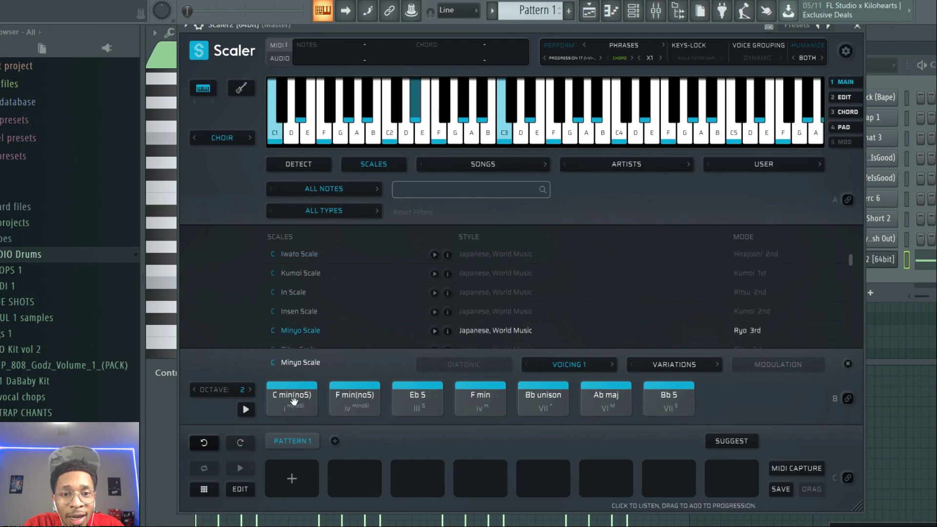
click(354, 399)
click(480, 399)
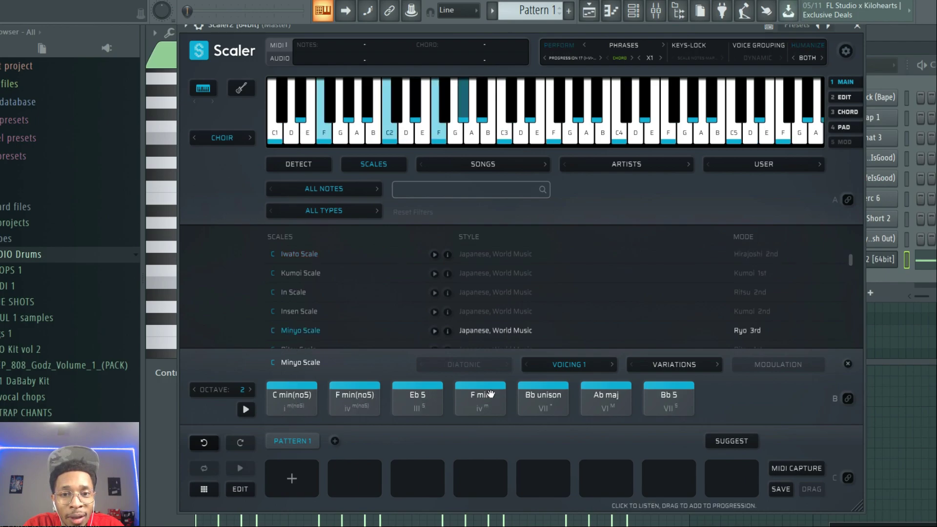
click(432, 400)
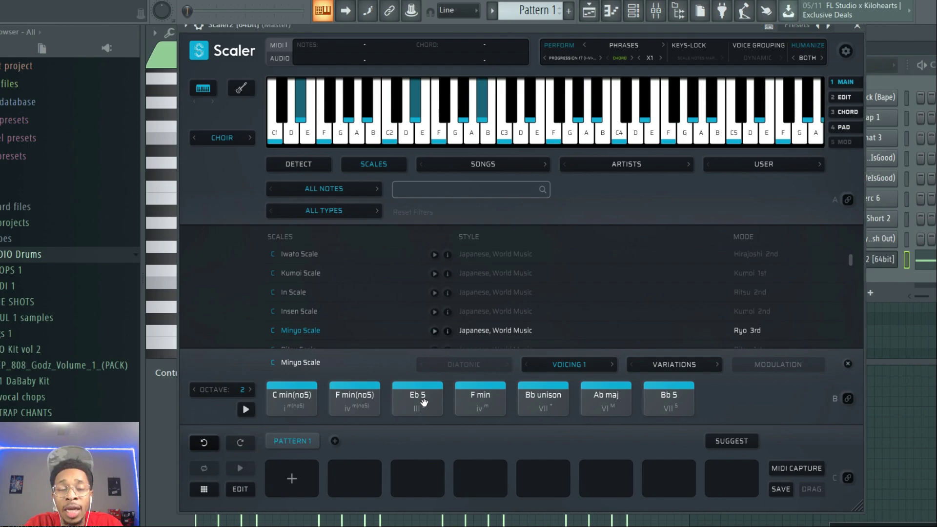
click(575, 54)
mouse_move(591, 73)
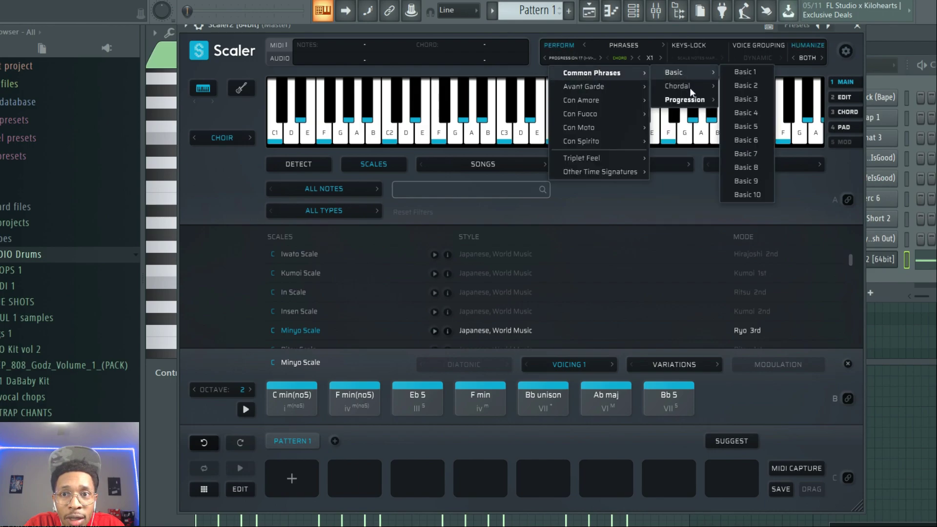
Apply Chordal 1, reload Iwato Scale, and play C min, Eb maj(no5), G 5 and Ab maj
mouse_move(676, 86)
click(737, 87)
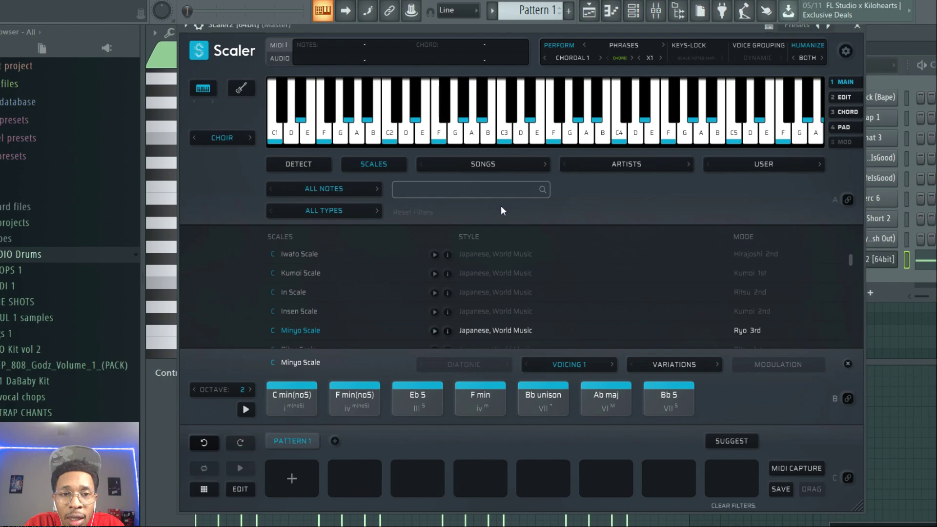
click(311, 256)
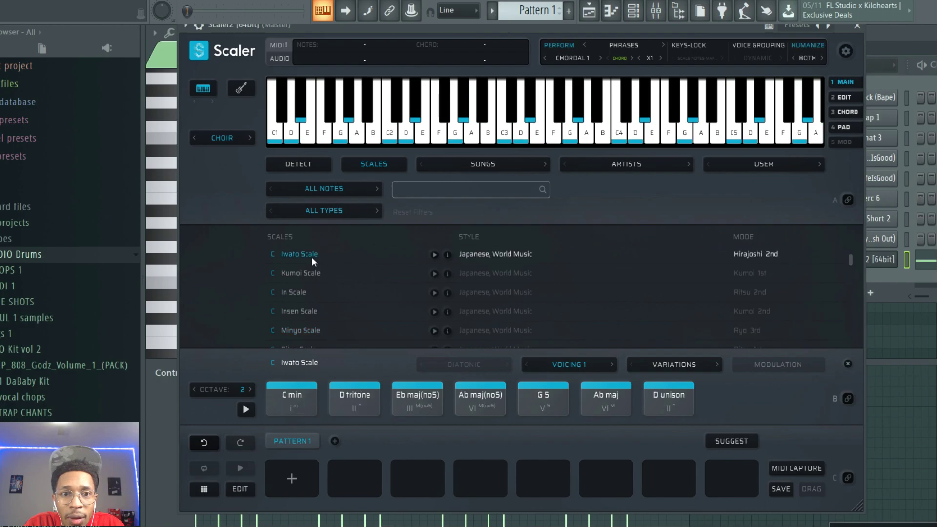
click(288, 388)
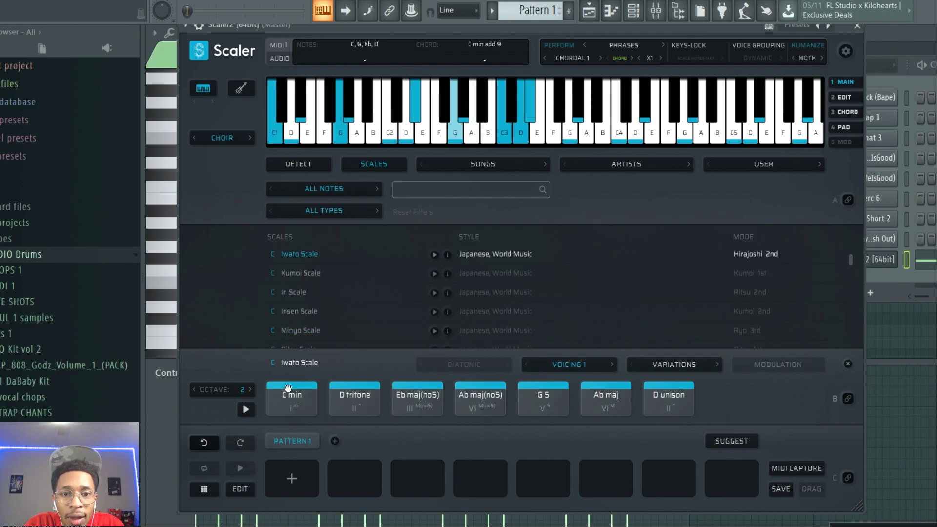
click(404, 399)
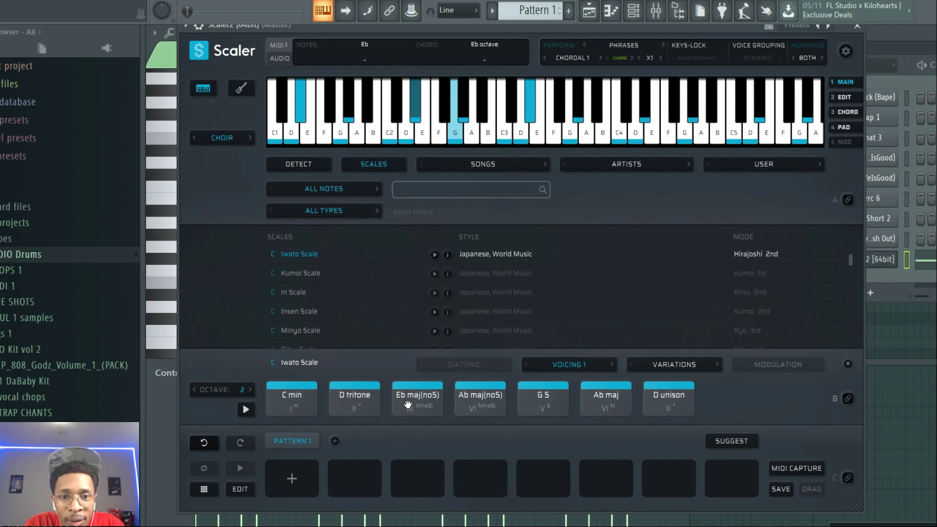
click(539, 398)
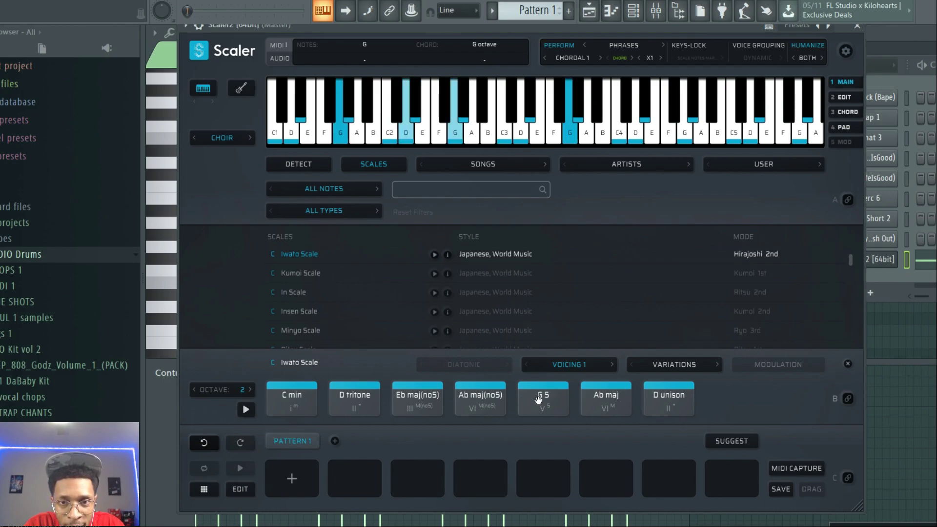
click(604, 406)
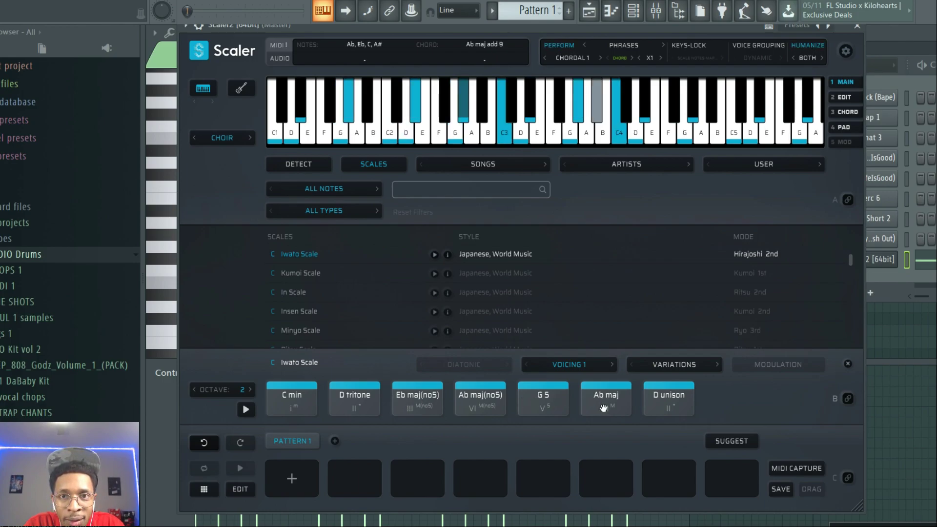